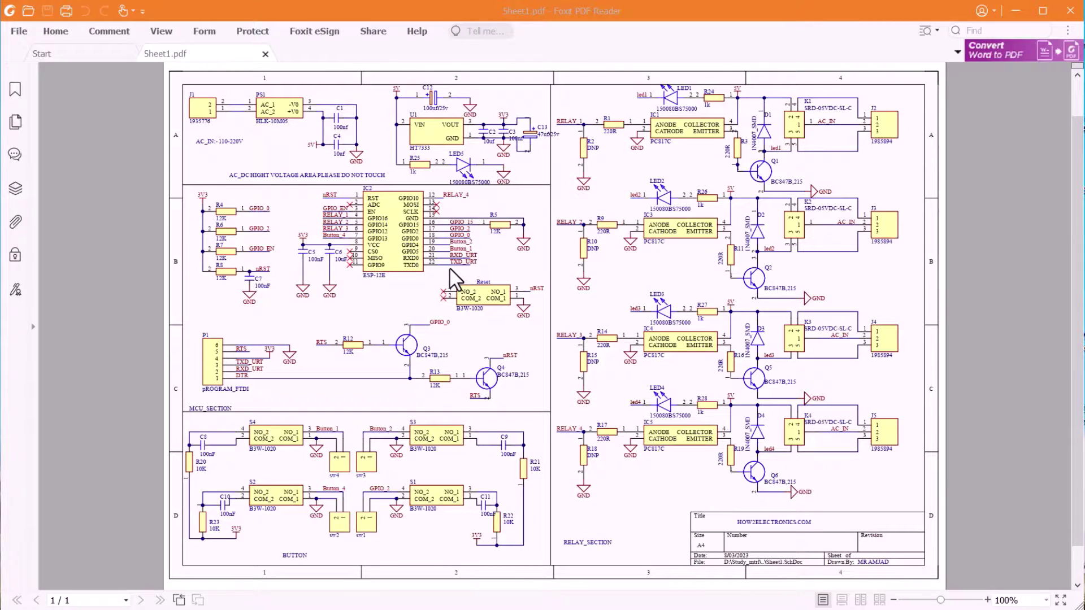
Bring up the schematic PDF and pick out the HT7333 regulator U1.
left_click(571, 262)
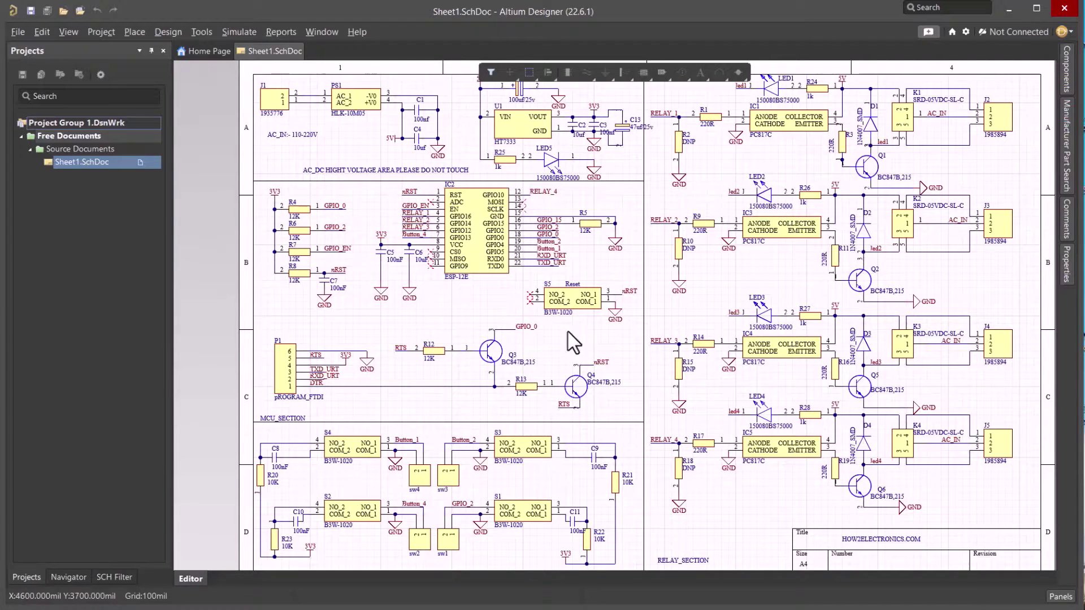
scroll(480, 212, "up", 2, "ctrl")
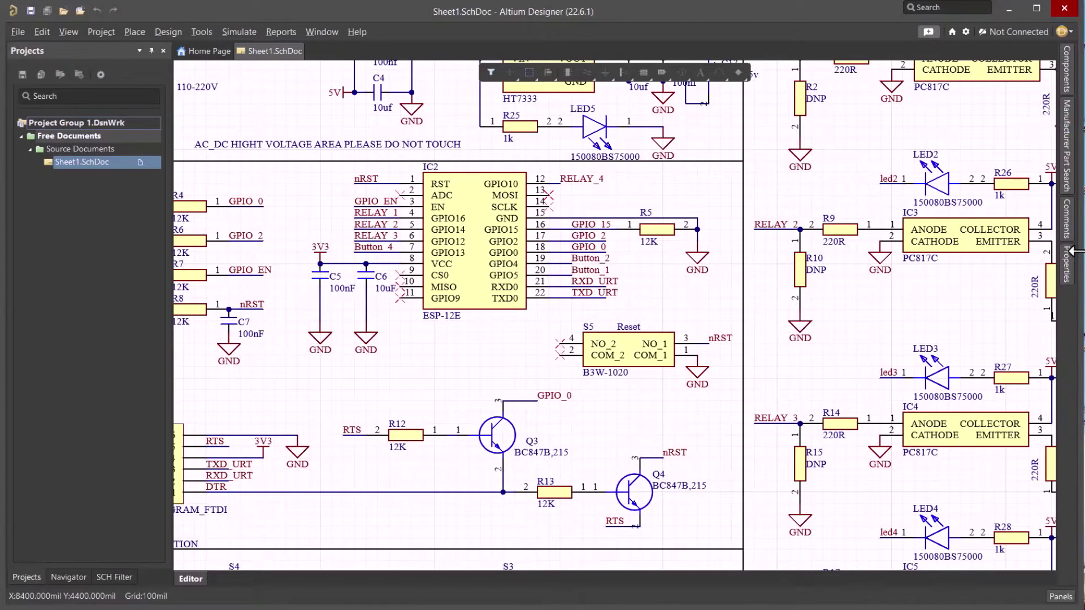
scroll(852, 329, "down", 4)
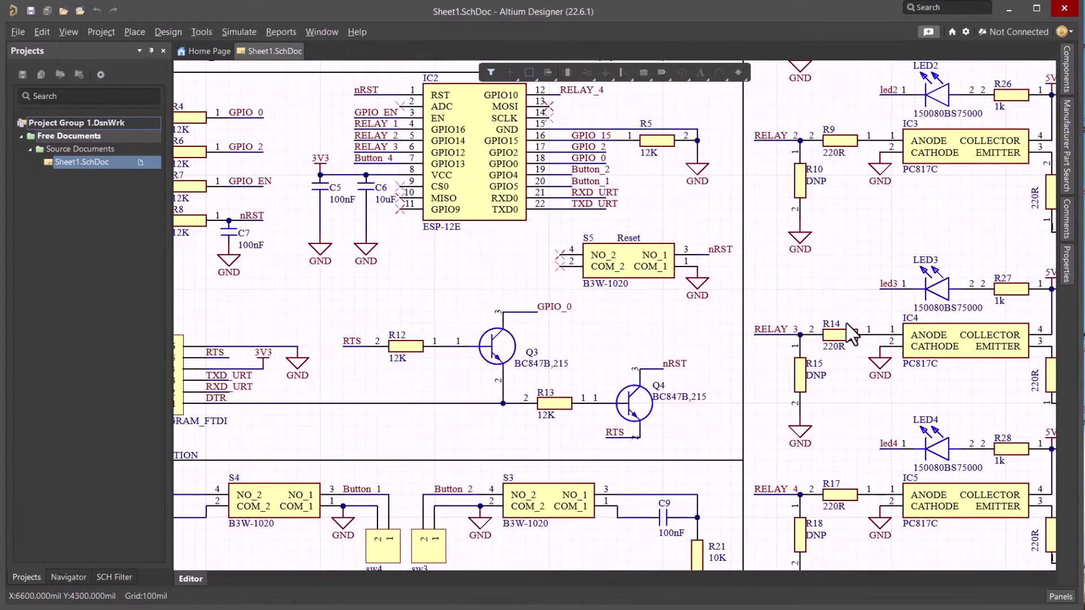
scroll(851, 339, "up", 8)
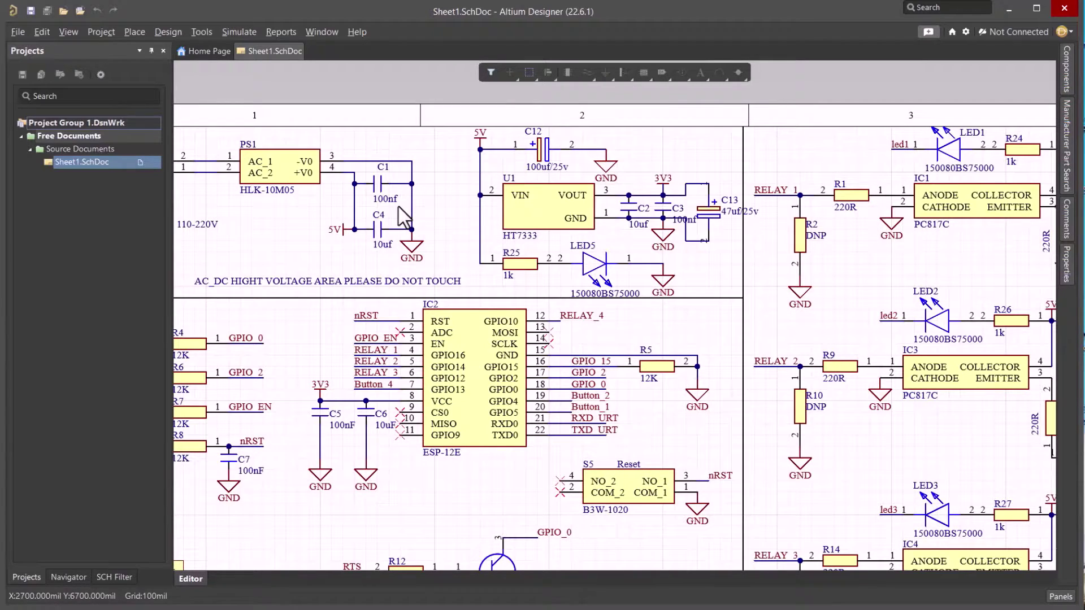
left_click(548, 226)
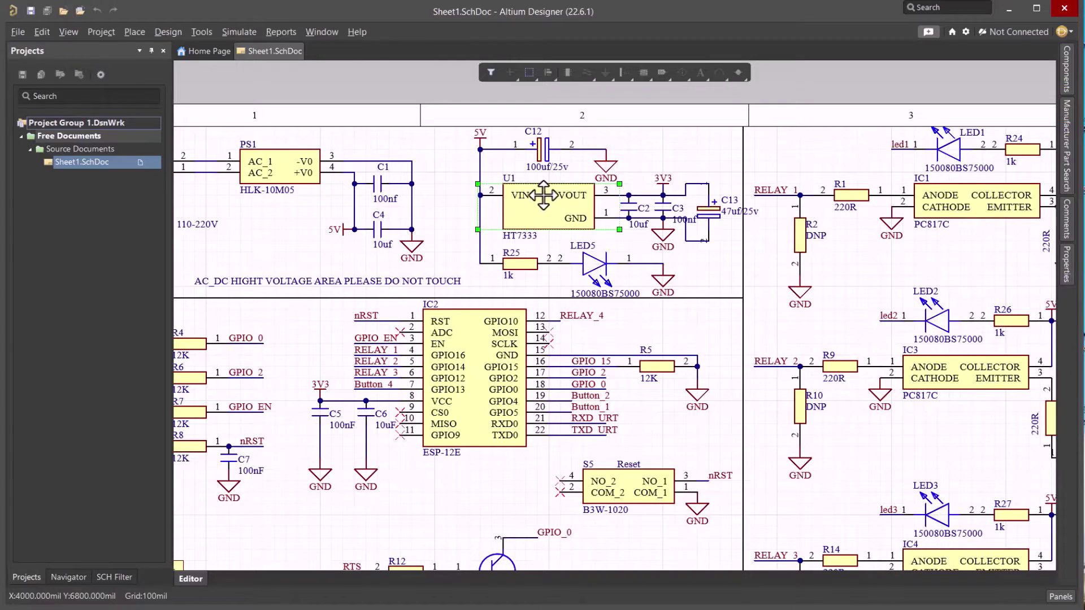
scroll(567, 200, "up", 3, "ctrl")
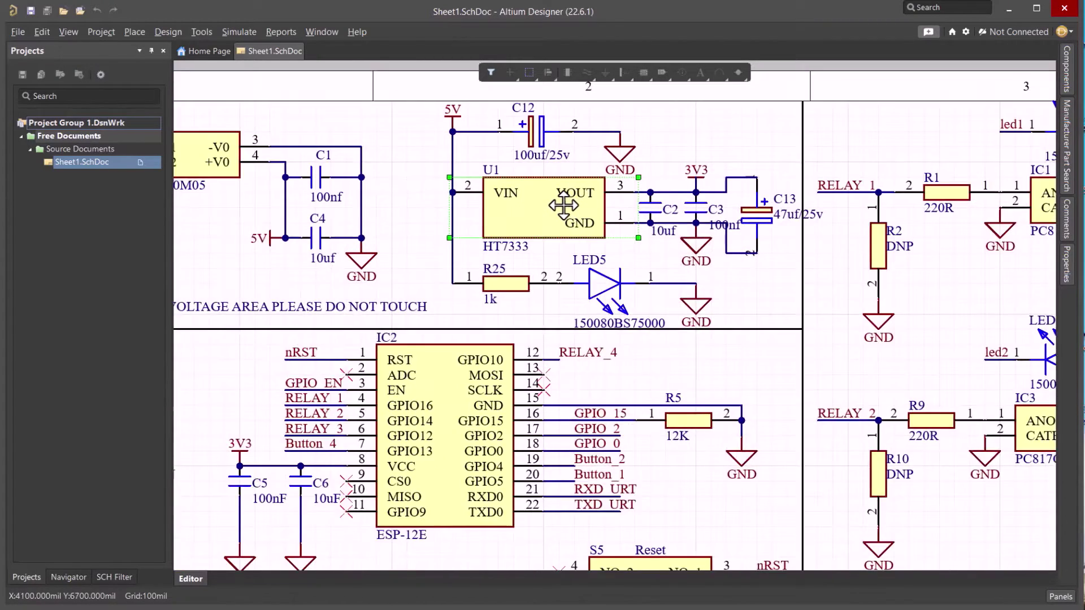
scroll(563, 206, "down", 2, "ctrl")
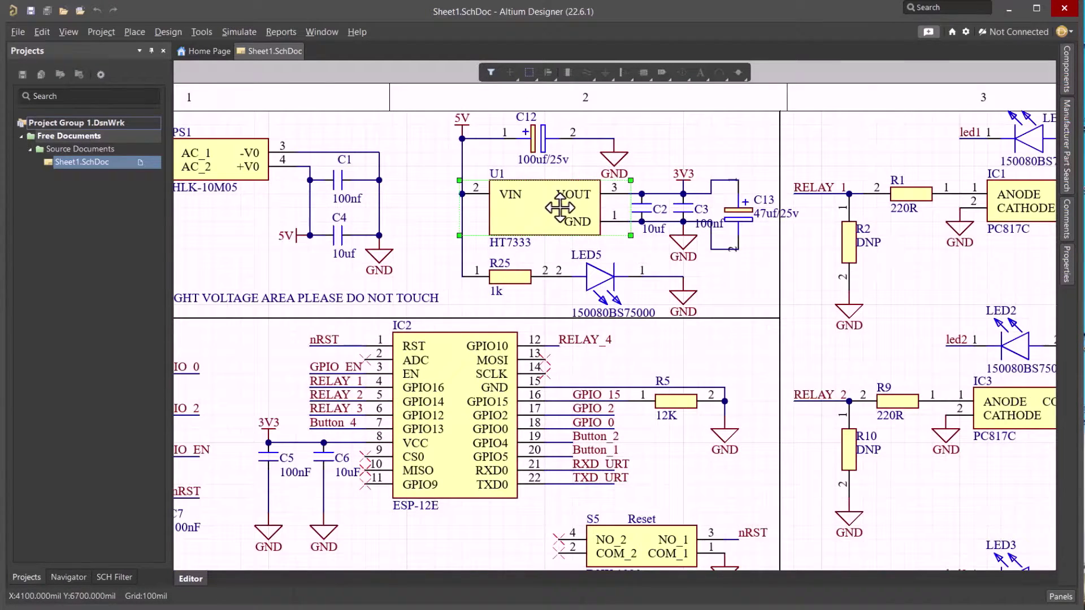
scroll(560, 208, "down", 3, "ctrl")
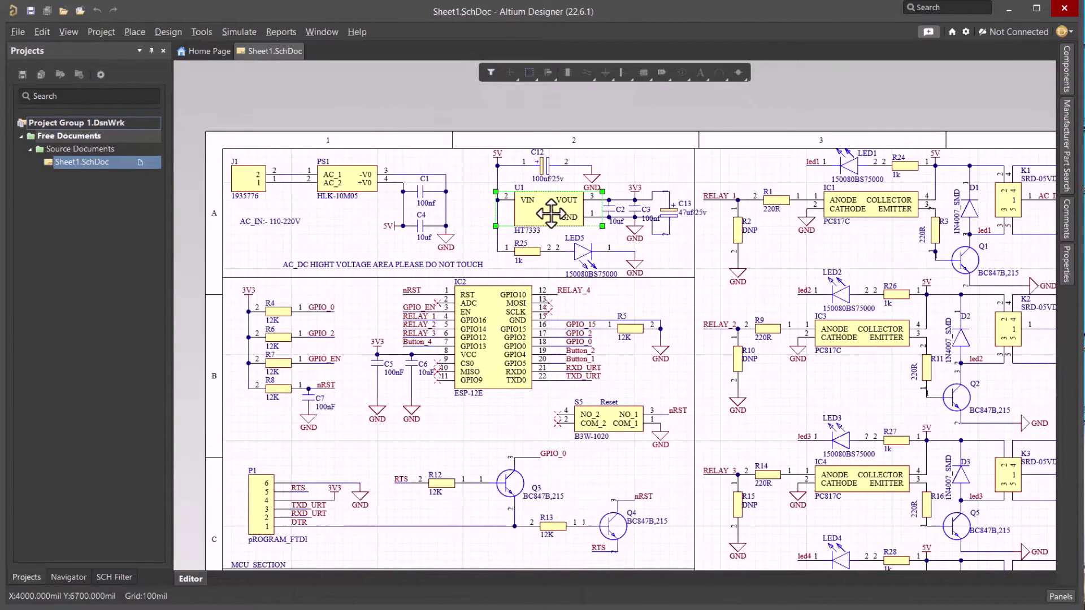
scroll(1042, 305, "up", 3, "ctrl")
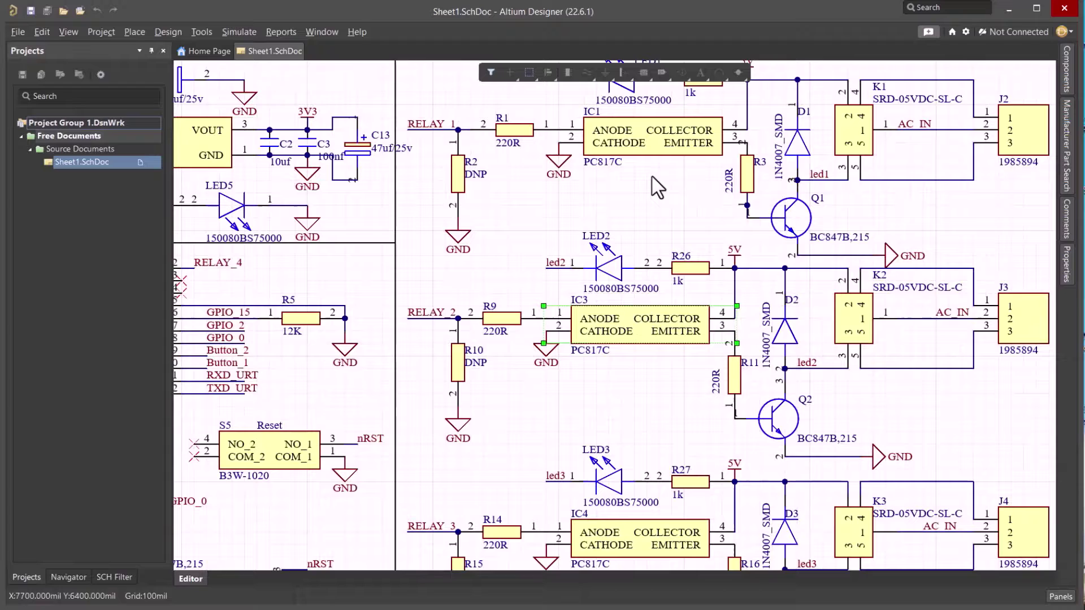
Pick out optocouplers IC1 and IC4 in relays one and three.
left_click(657, 142)
left_click(656, 552)
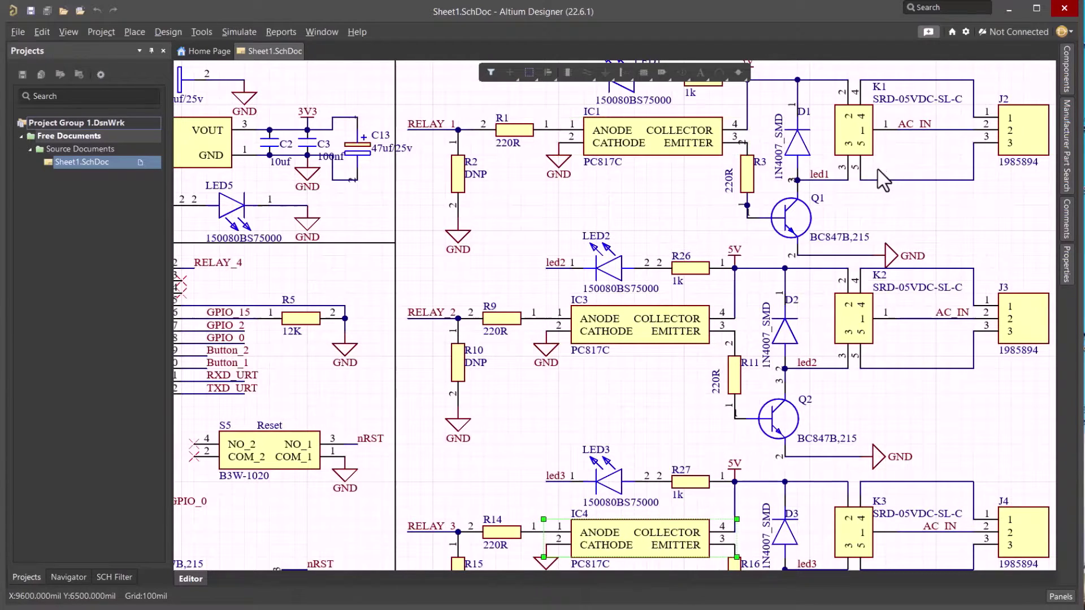
scroll(788, 291, "down", 6, "ctrl")
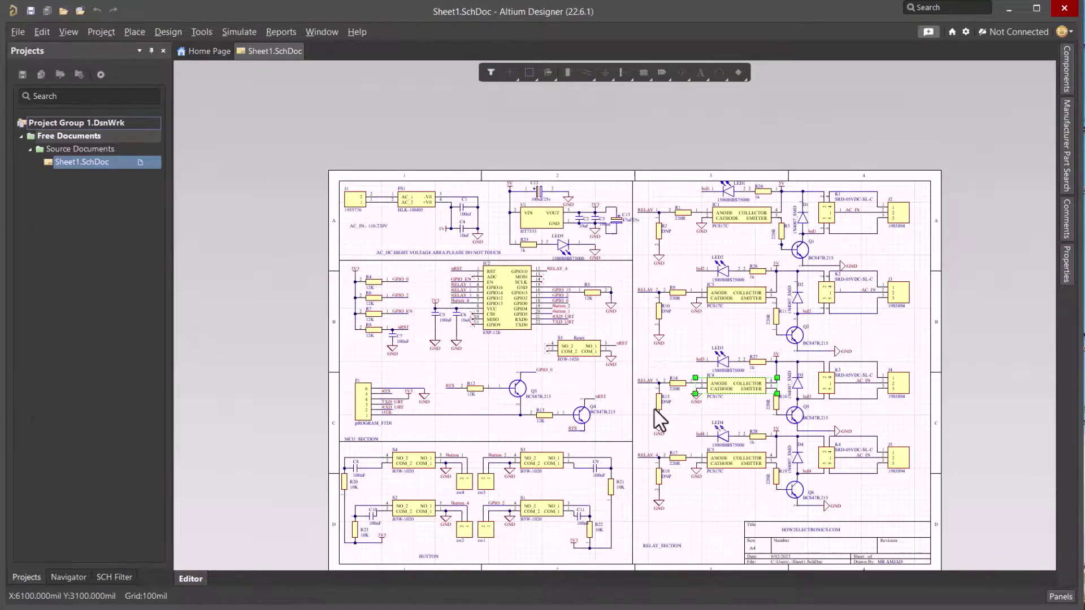
scroll(656, 407, "up", 2, "ctrl")
scroll(654, 410, "up", 1, "ctrl")
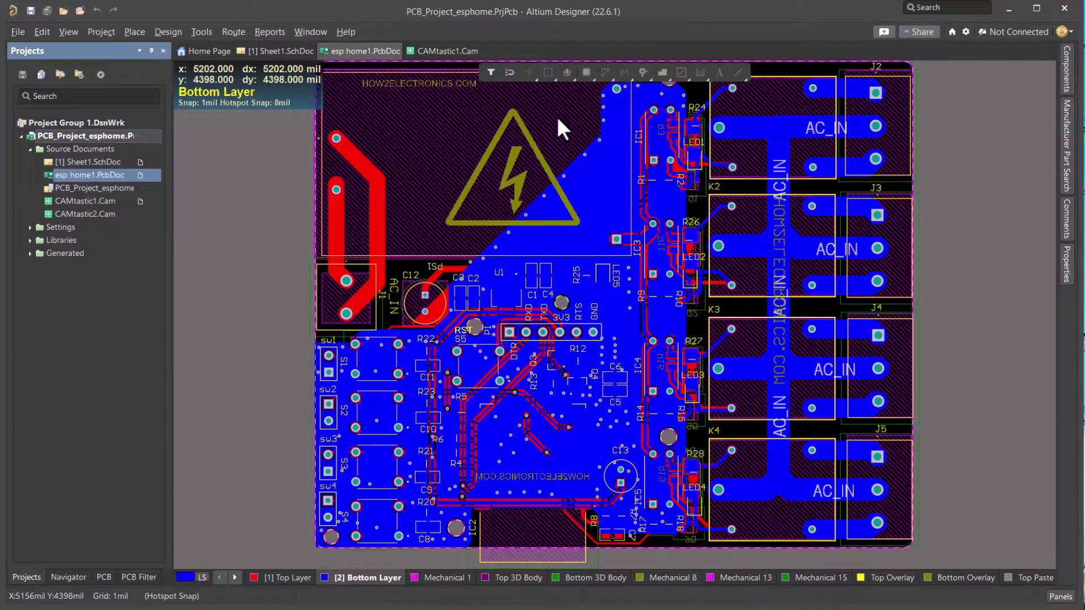
Open the CAMtastic1.Cam output, then orbit the PCB to a tilted 3D view.
left_click(61, 202)
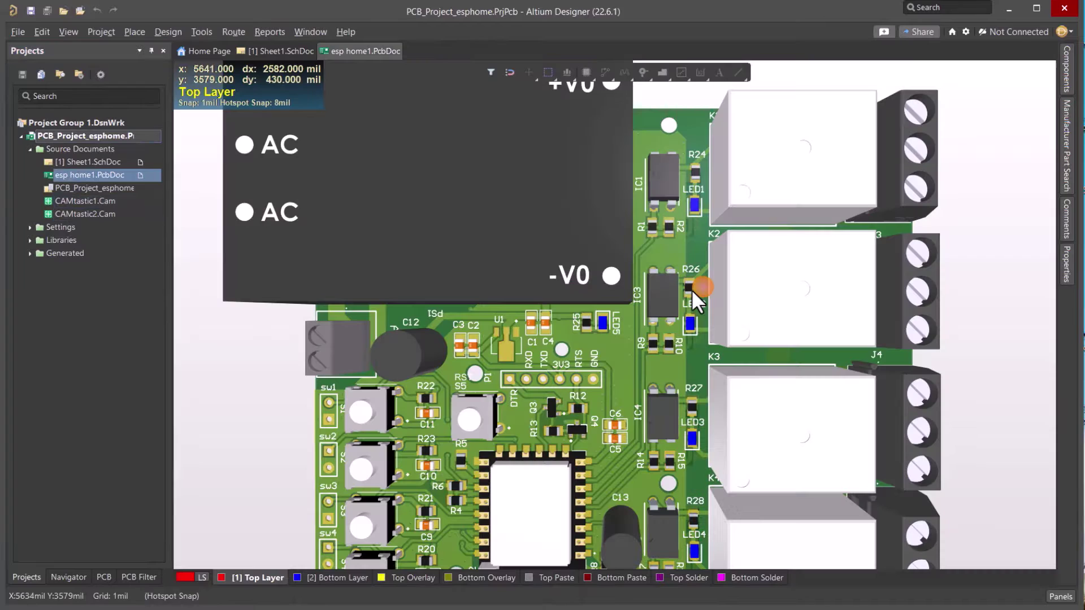
scroll(691, 289, "down", 3, "ctrl")
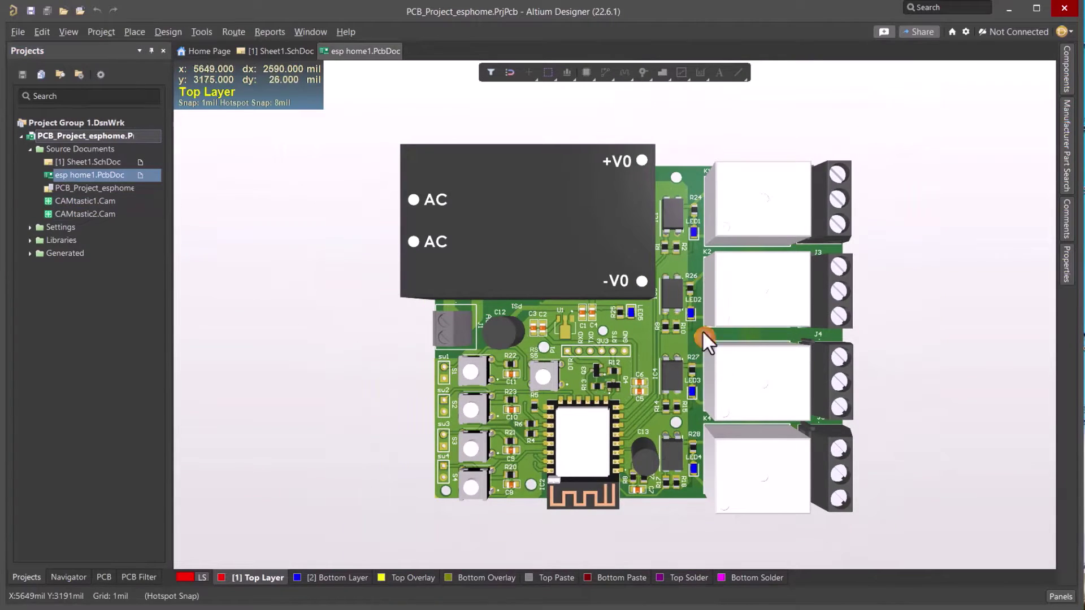
right_click_drag(904, 294, 673, 315, "shift")
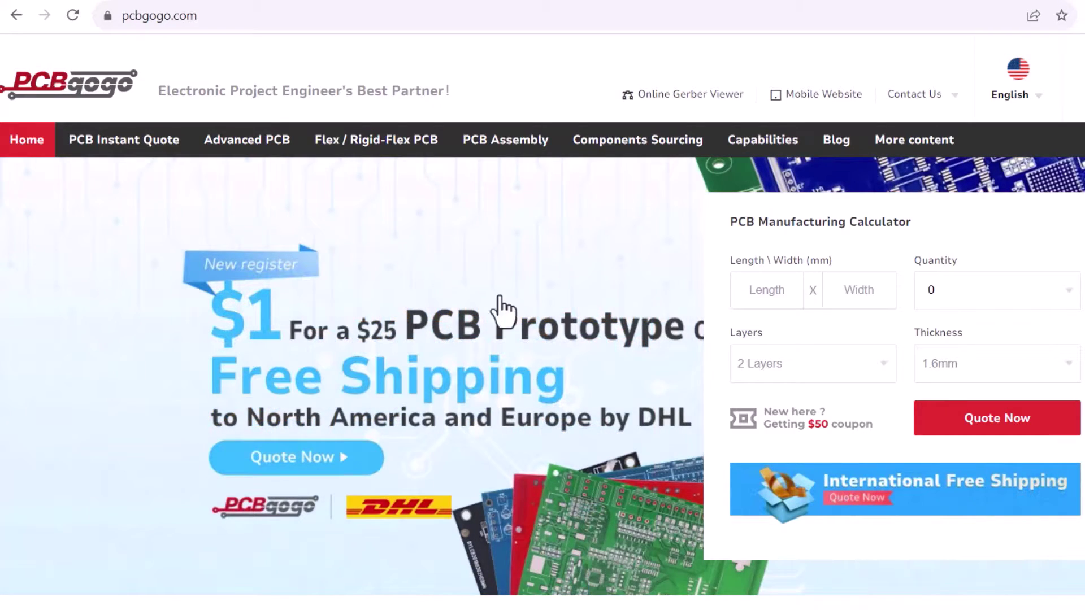
Start an instant PCB quote for a 30 x 40 mm board in quantity 5.
left_click(982, 425)
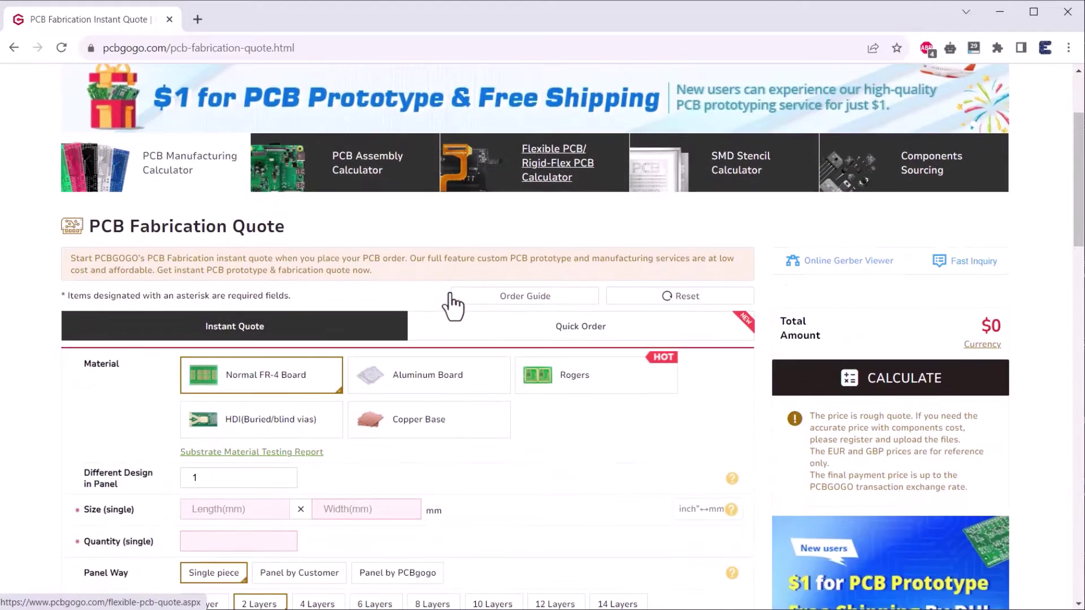
scroll(453, 307, "down", 3)
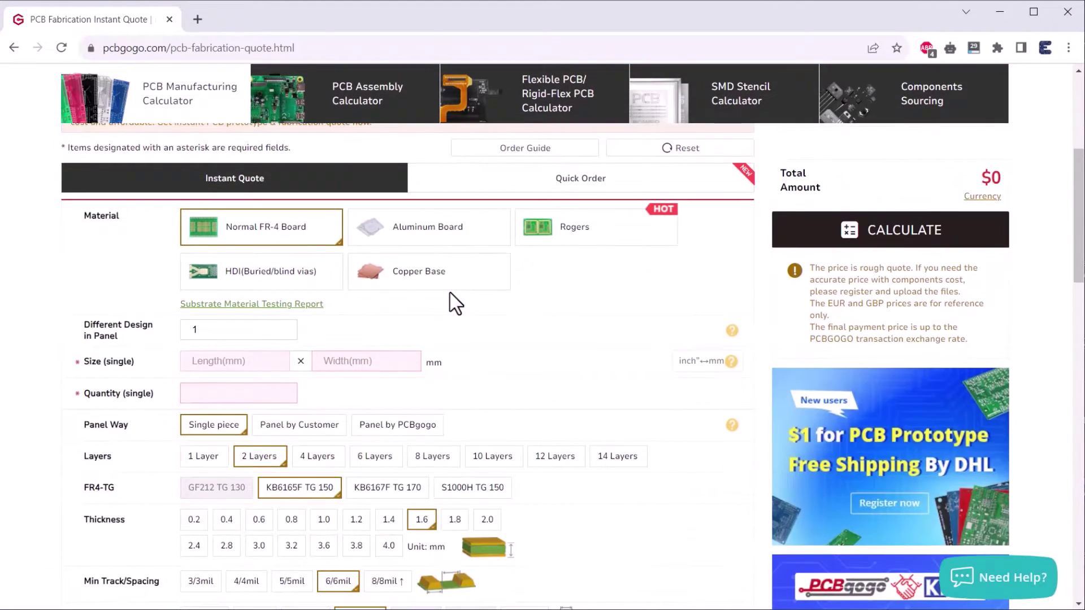
left_click(225, 509)
type("30")
left_click(365, 509)
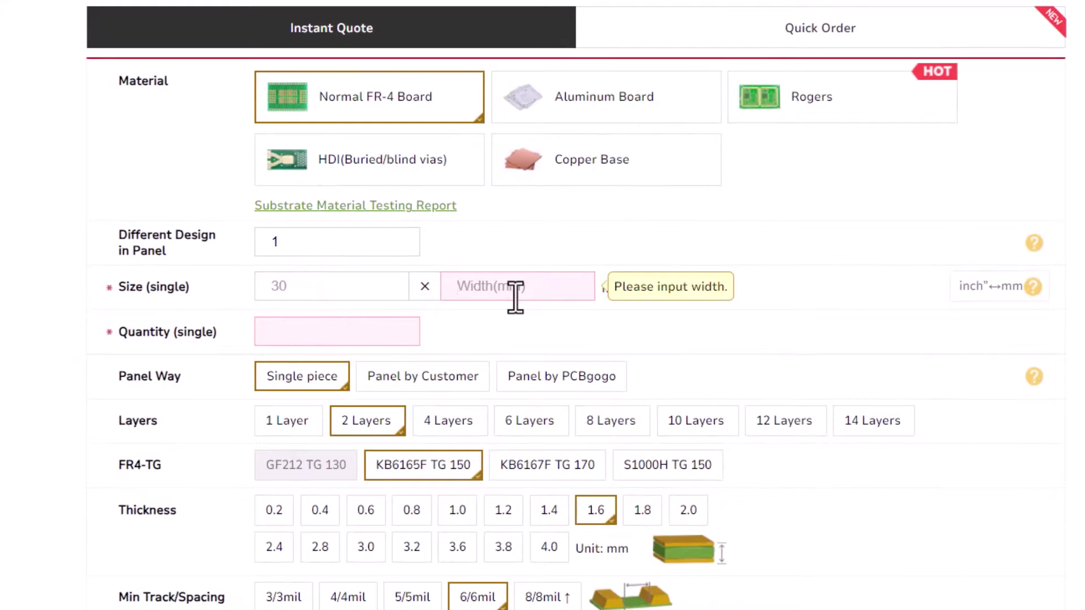
type("40")
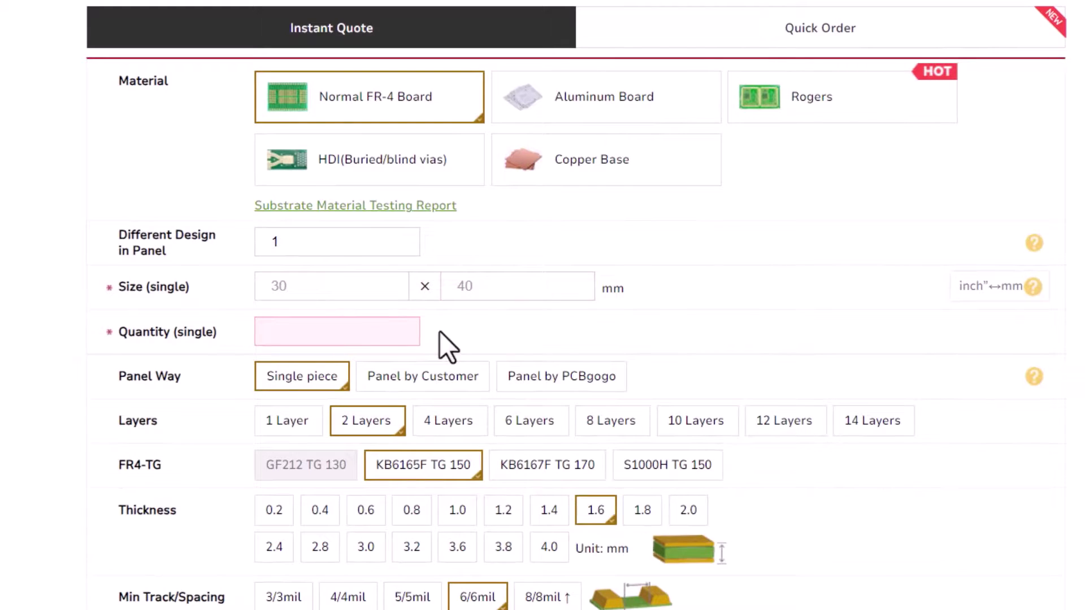
left_click(328, 335)
left_click(286, 372)
Calculate the $24.00 quote and add the PCB order to the basket.
scroll(770, 319, "down", 1)
scroll(769, 320, "down", 5)
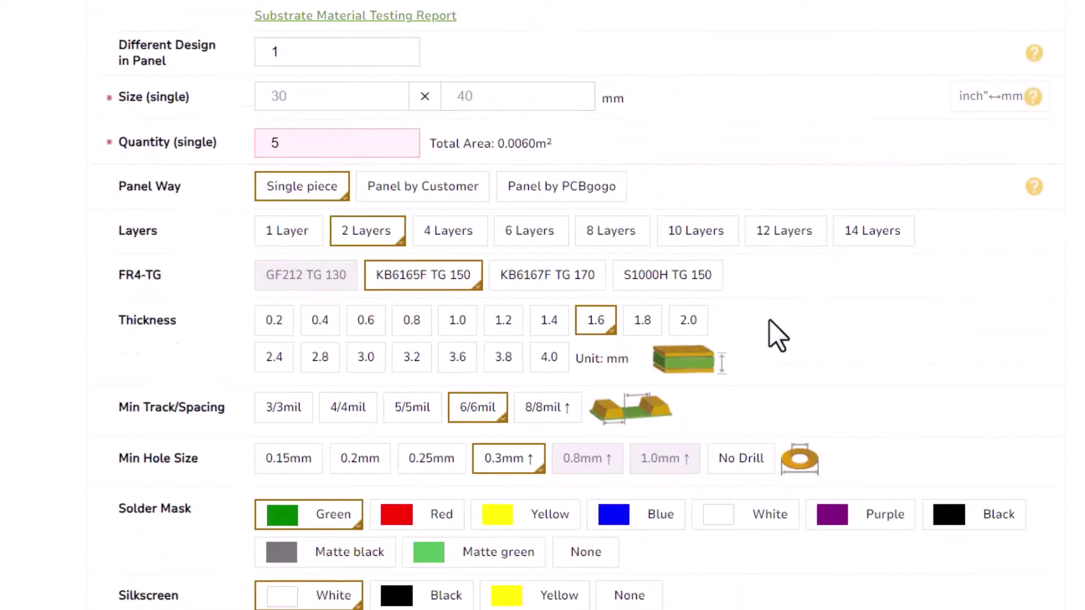
scroll(770, 320, "down", 4)
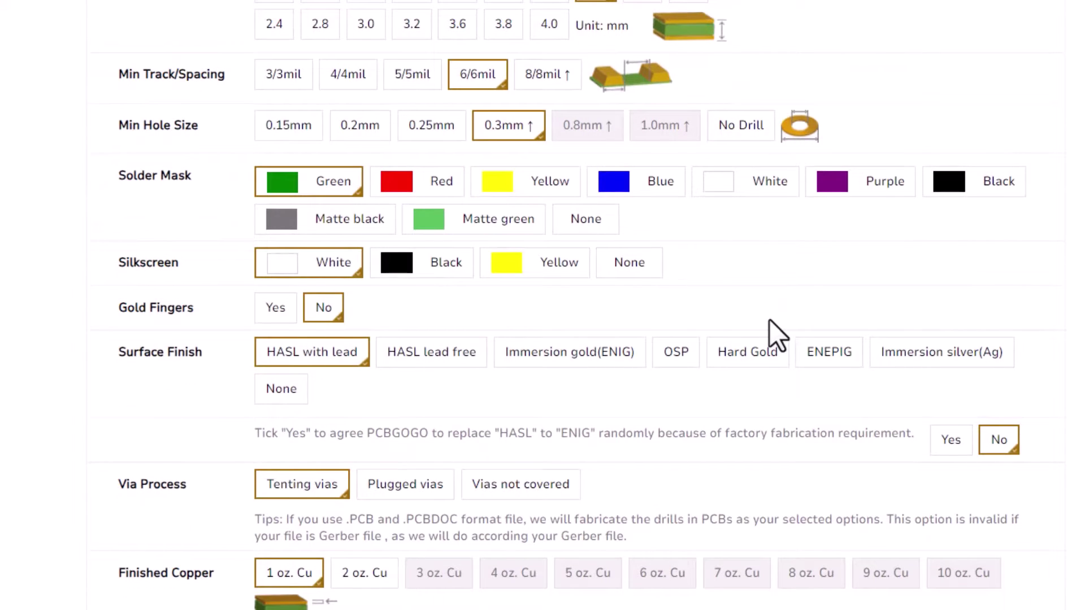
scroll(770, 320, "down", 4)
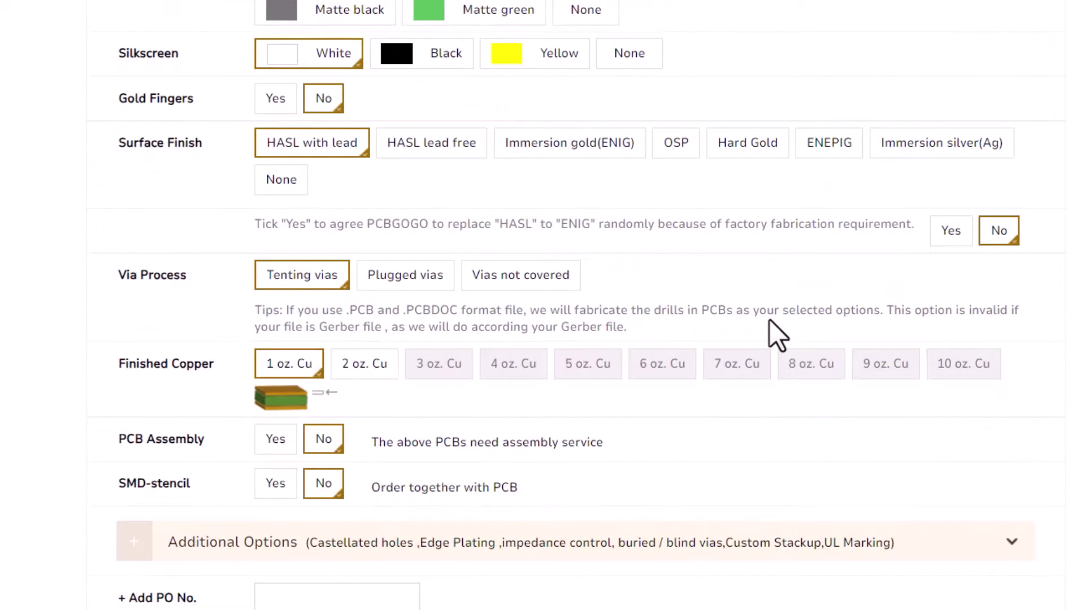
scroll(769, 320, "down", 6)
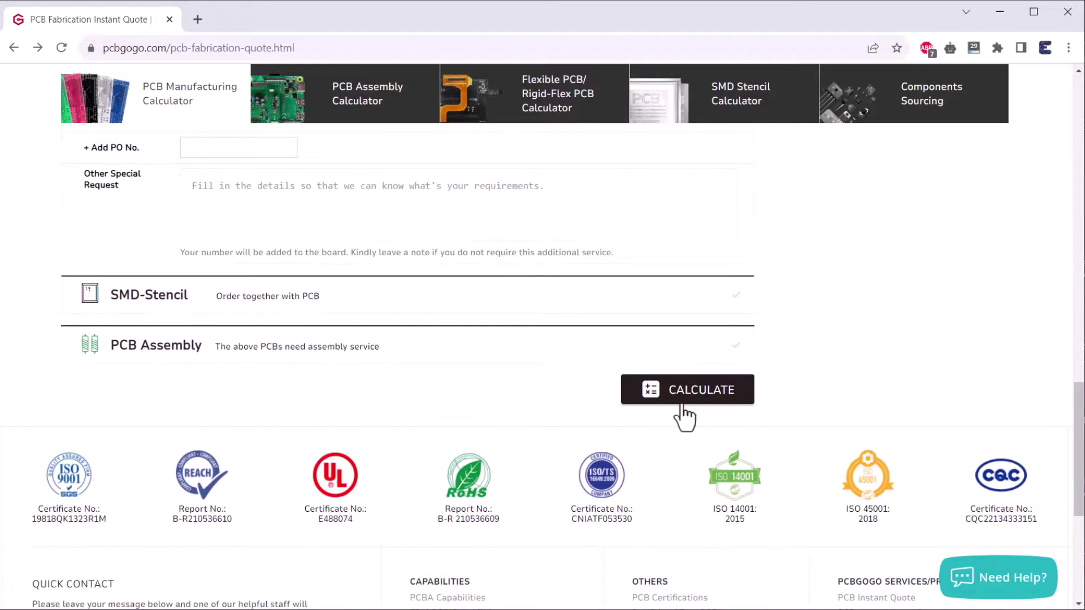
left_click(687, 398)
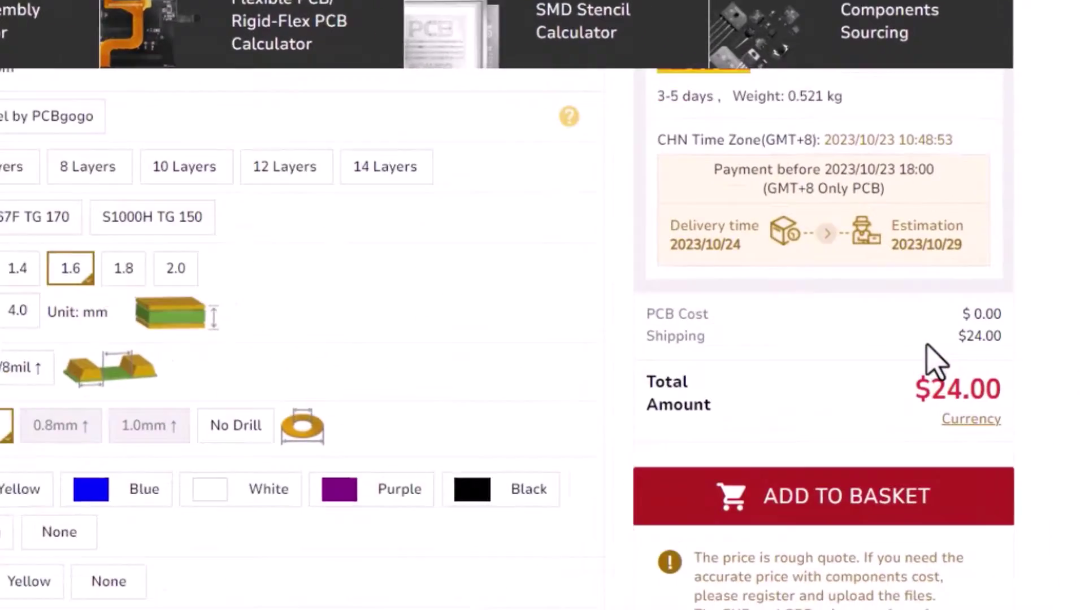
left_click_drag(952, 314, 1007, 314)
left_click(972, 315)
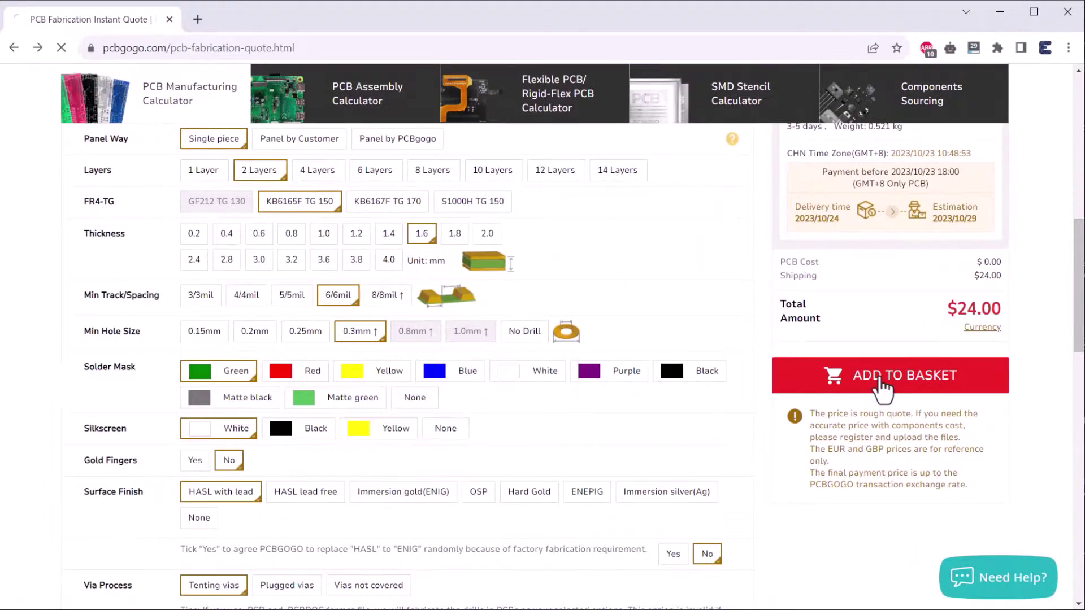
left_click(881, 381)
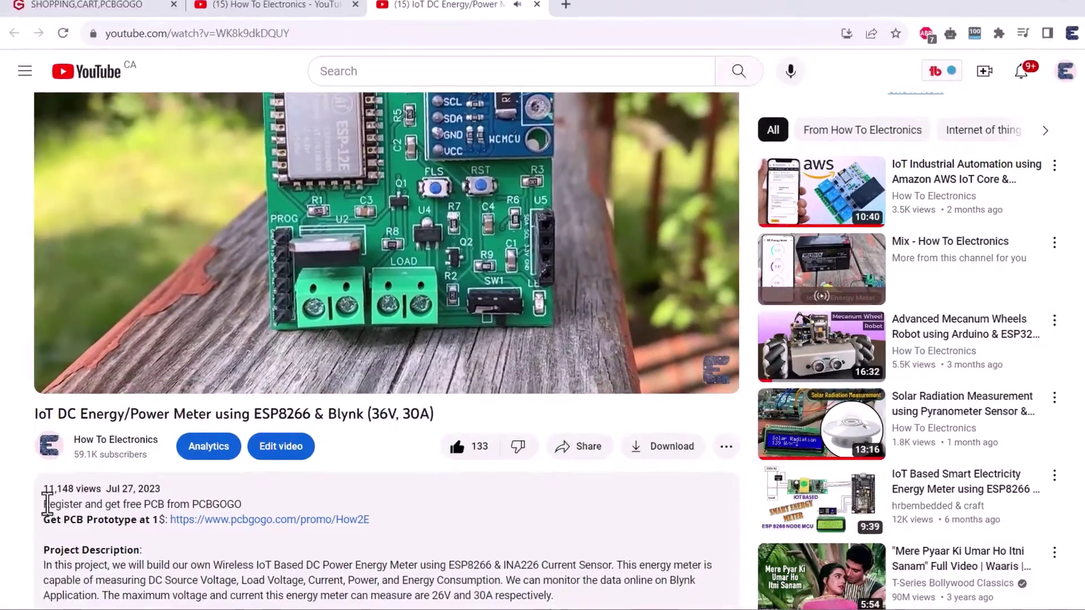
Highlight the 'Get PCB Prototype at 1$' PCBGOGO link line in the description.
left_click_drag(47, 504, 249, 510)
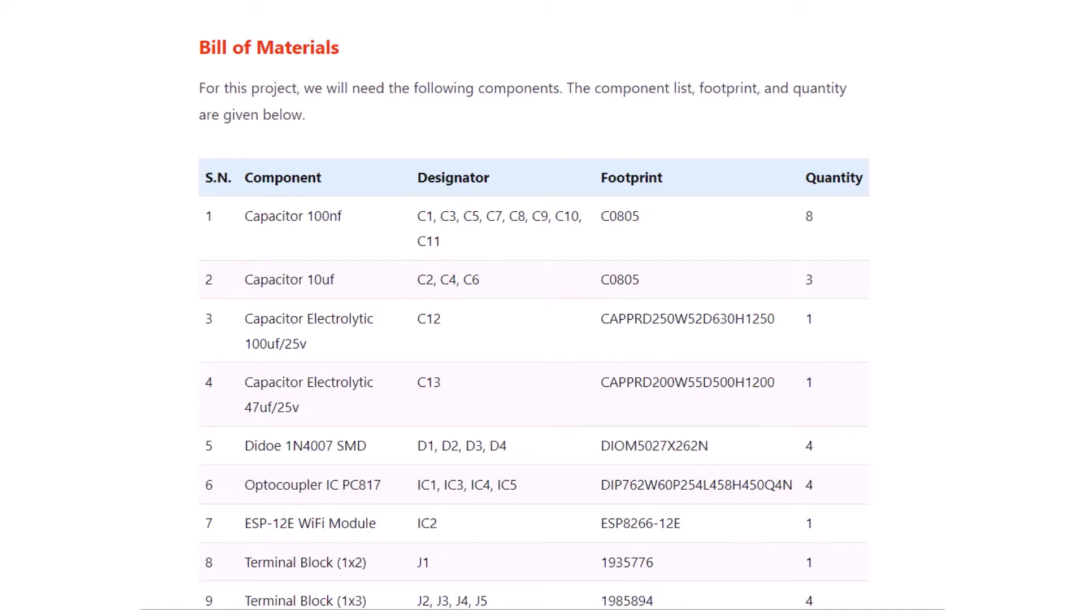
Scroll the Bill of Materials table down to the HT7333 3.3V LDO row.
scroll(534, 310, "down", 2)
scroll(534, 310, "down", 2)
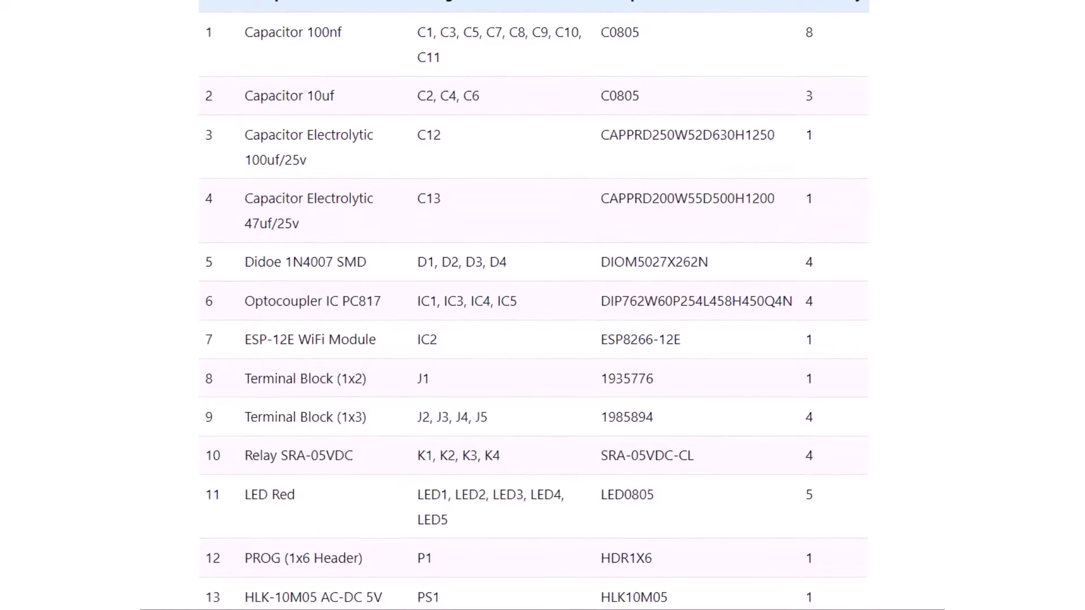
scroll(534, 310, "down", 2)
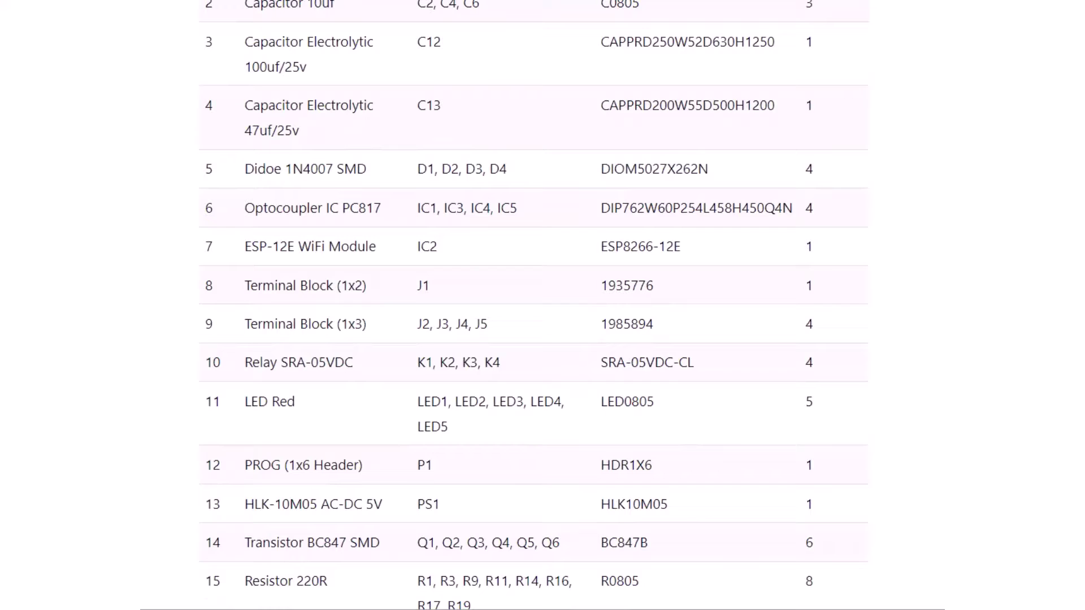
scroll(534, 310, "down", 1)
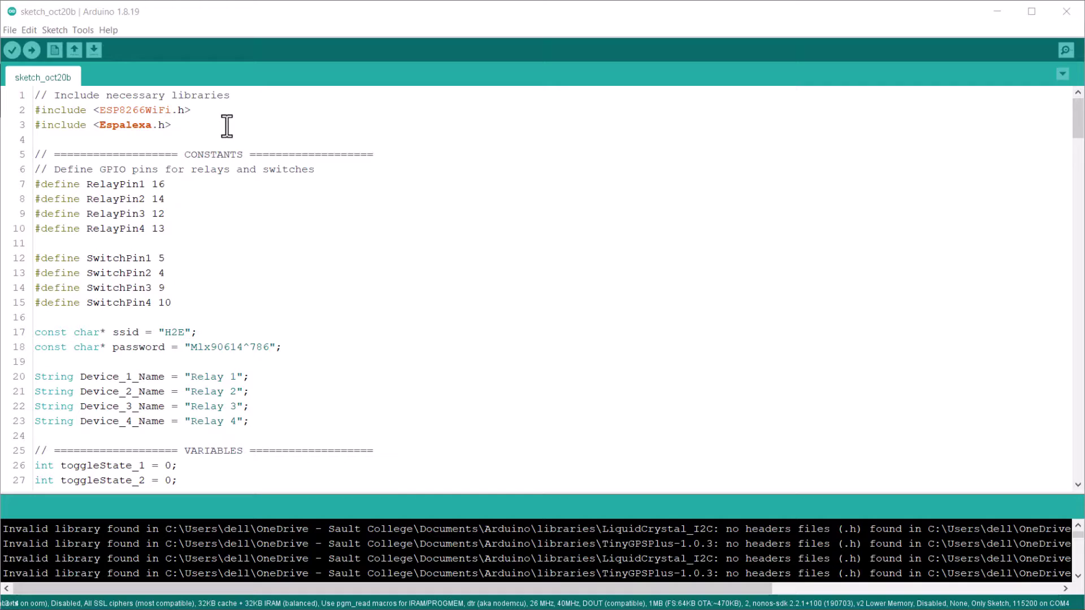
Place the cursor at the end of the #include <Espalexa.h> line.
left_click(192, 125)
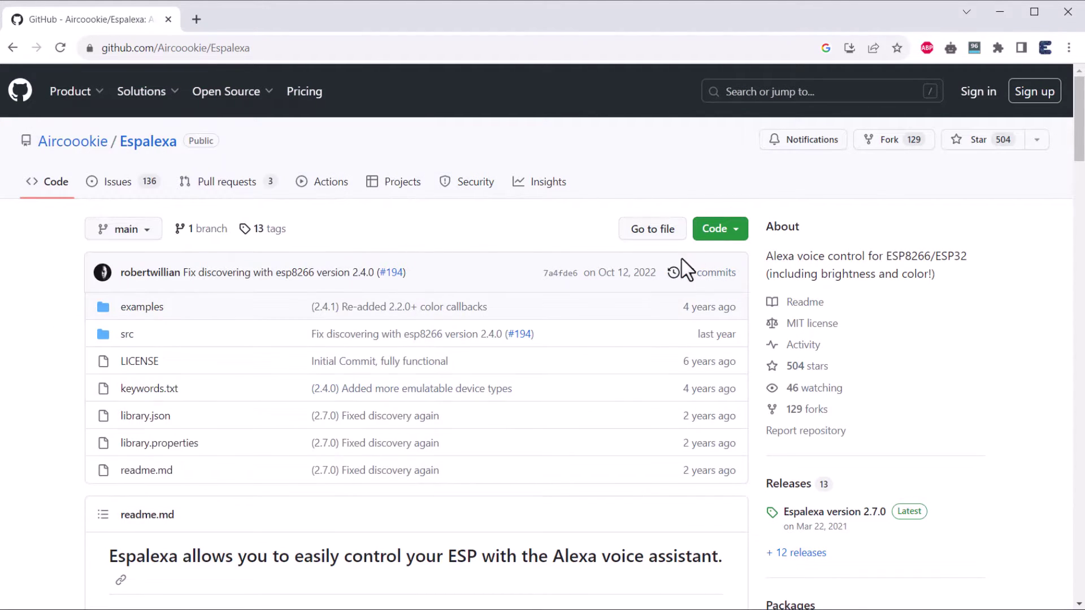
Scroll through the Espalexa readme, then select the sketch's #define lines 7–15.
scroll(558, 300, "down", 8)
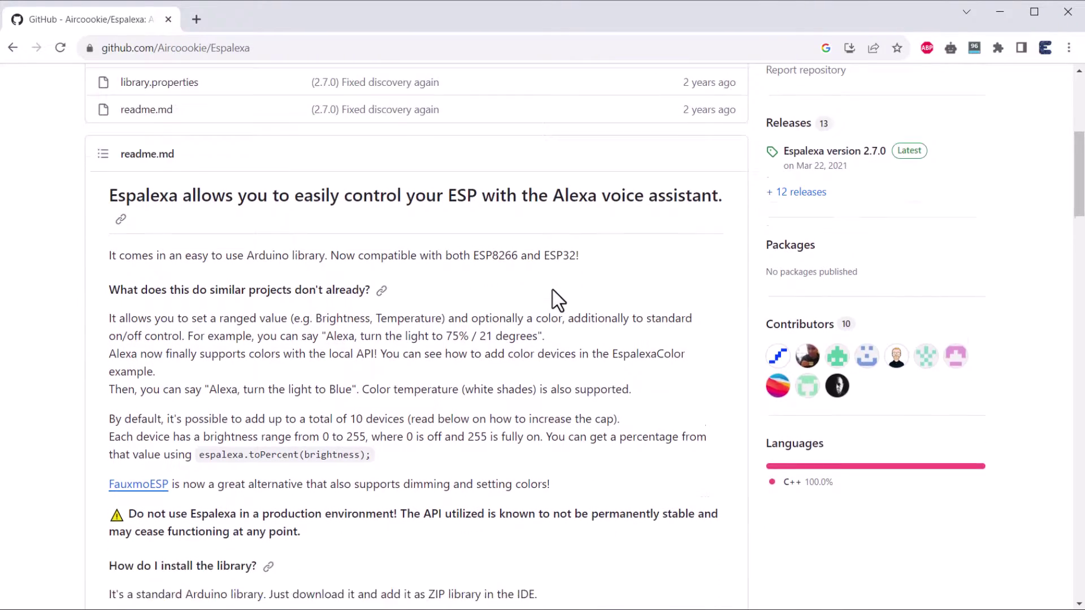
scroll(558, 300, "down", 3)
scroll(558, 300, "down", 8)
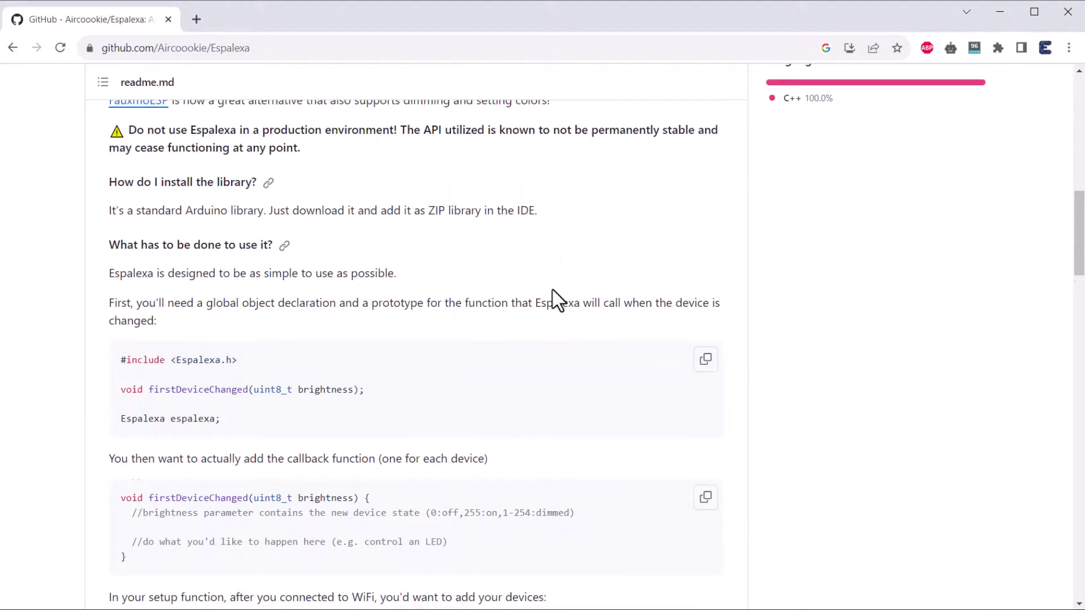
scroll(554, 290, "down", 7)
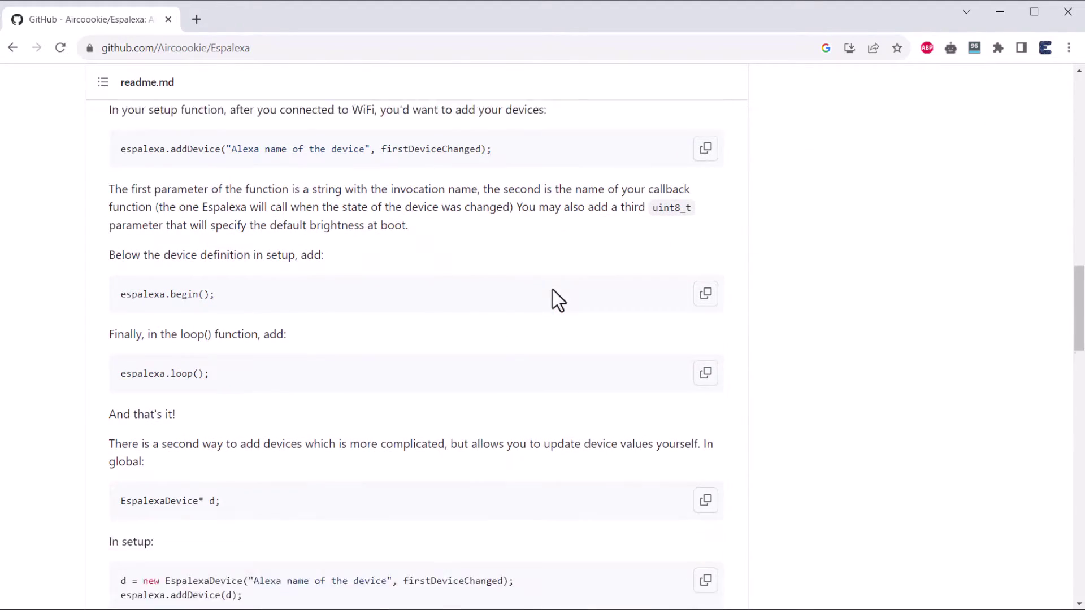
scroll(558, 300, "down", 11)
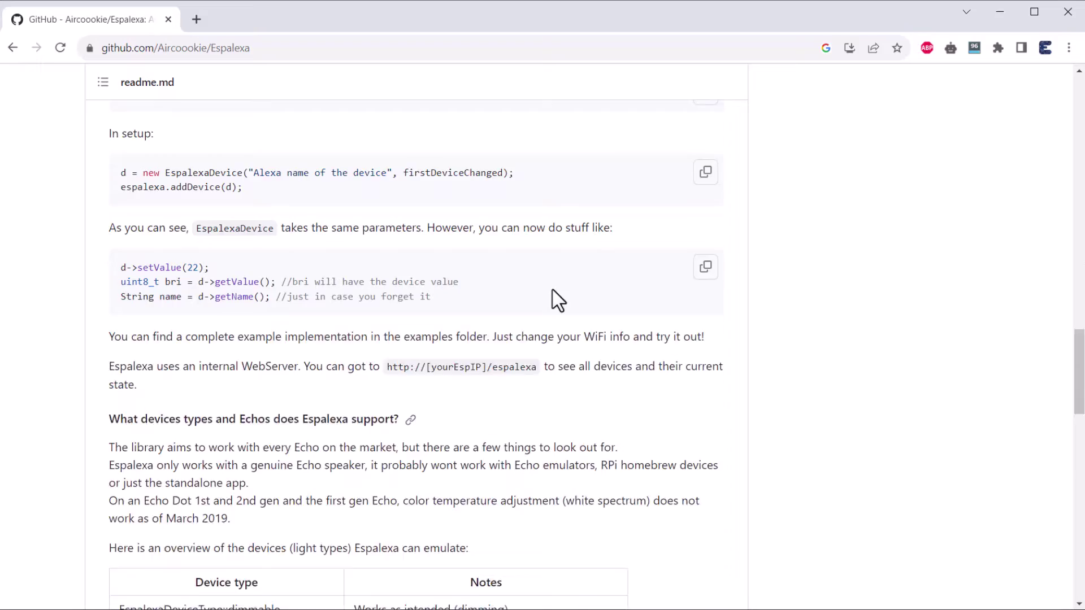
scroll(558, 300, "down", 9)
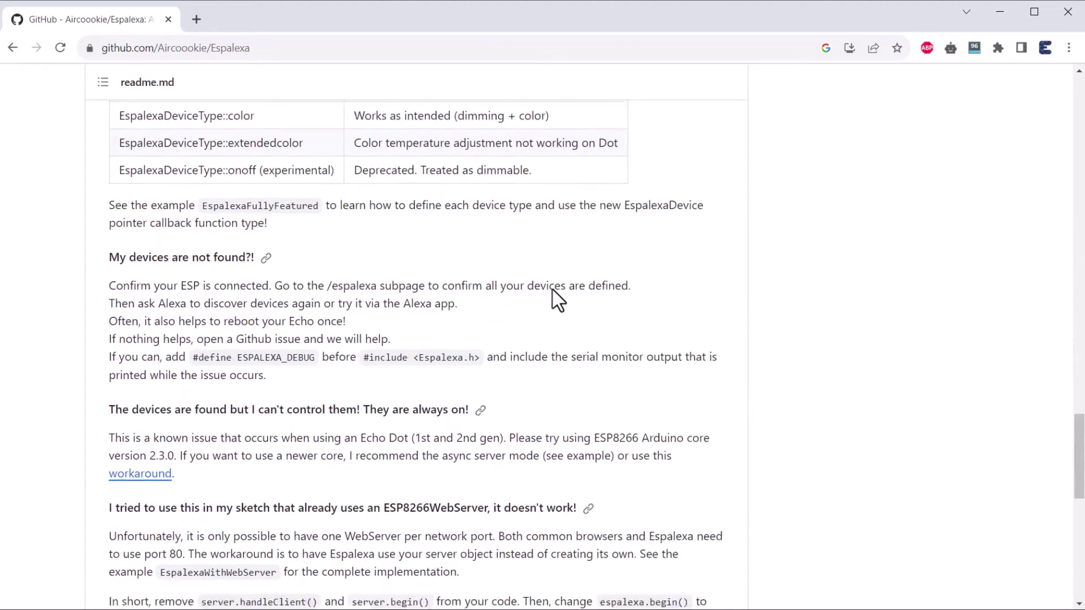
scroll(558, 300, "down", 3)
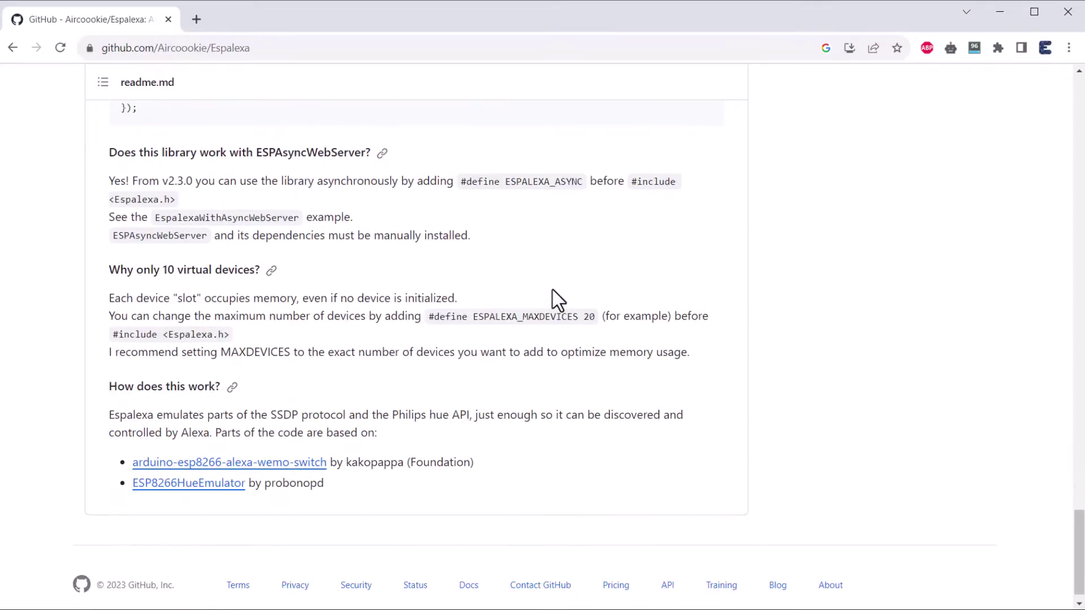
scroll(557, 300, "up", 20)
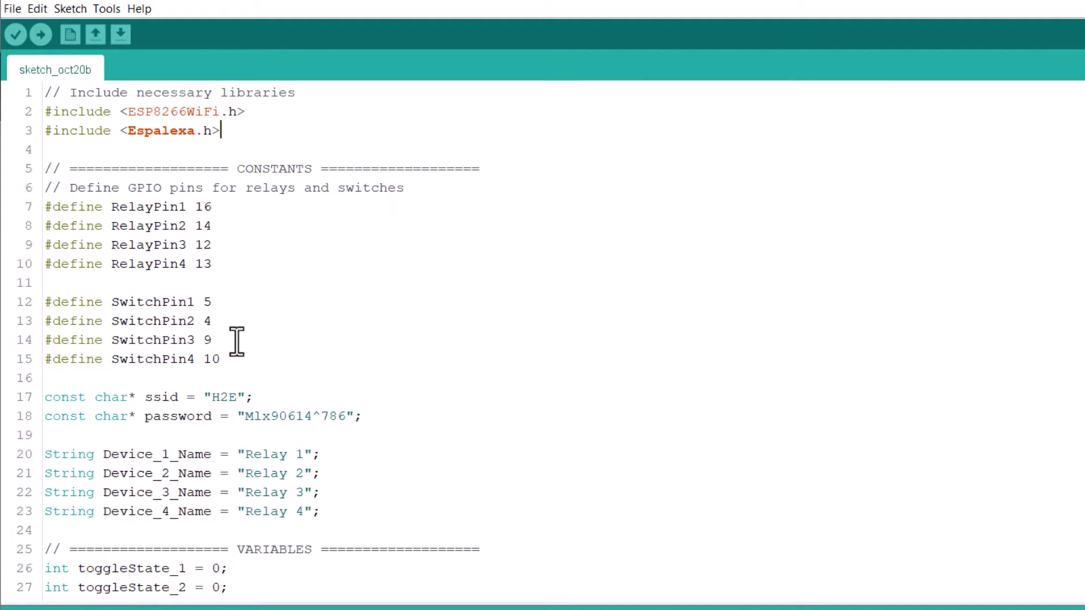
left_click_drag(229, 360, 61, 209)
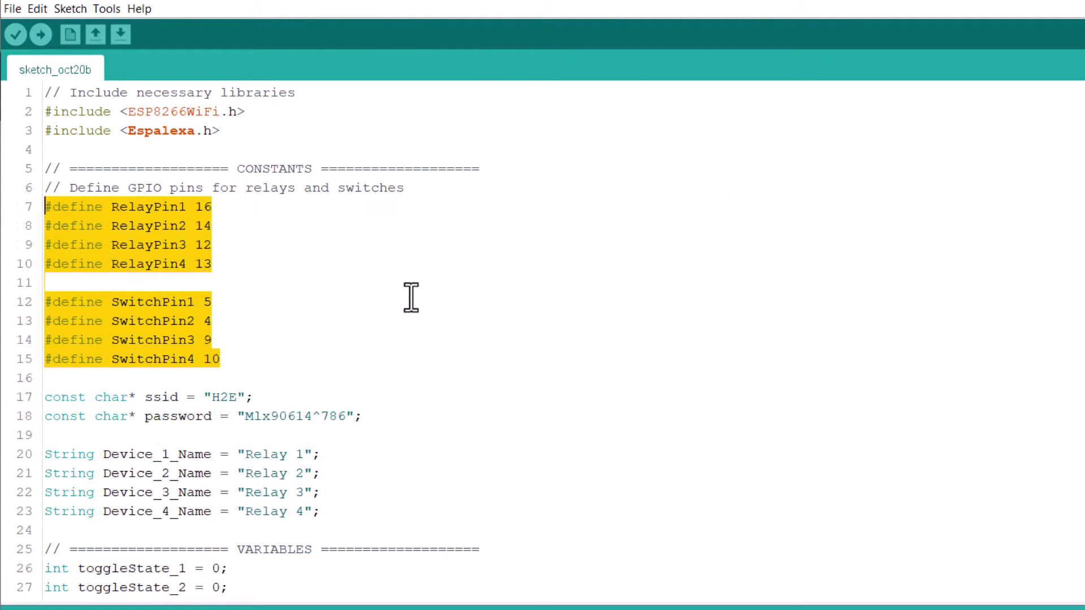
scroll(411, 298, "down", 2)
left_click_drag(49, 283, 363, 303)
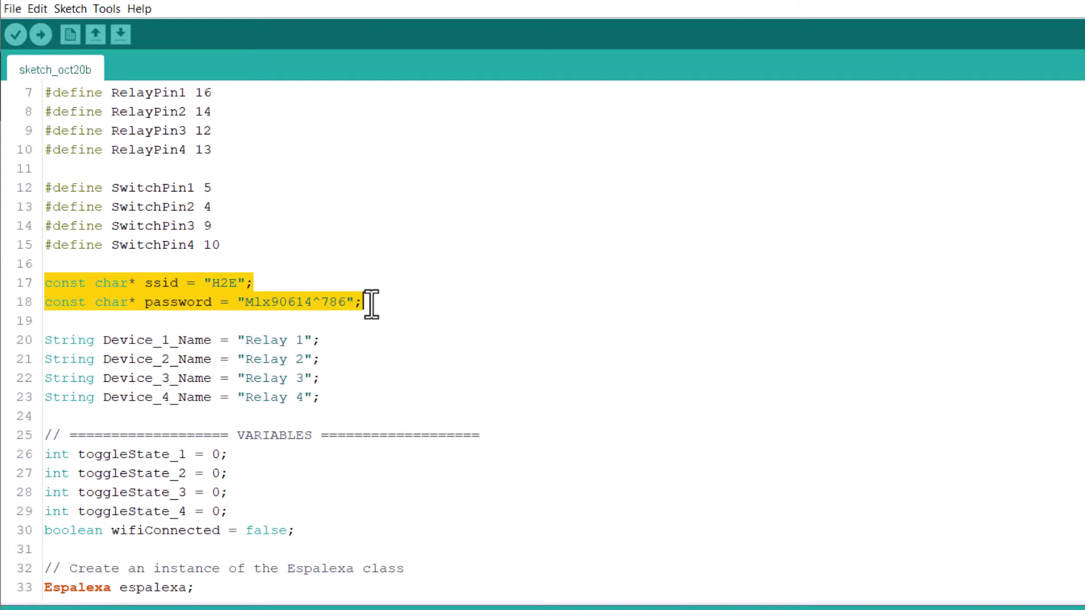
left_click(403, 303)
scroll(397, 303, "down", 3)
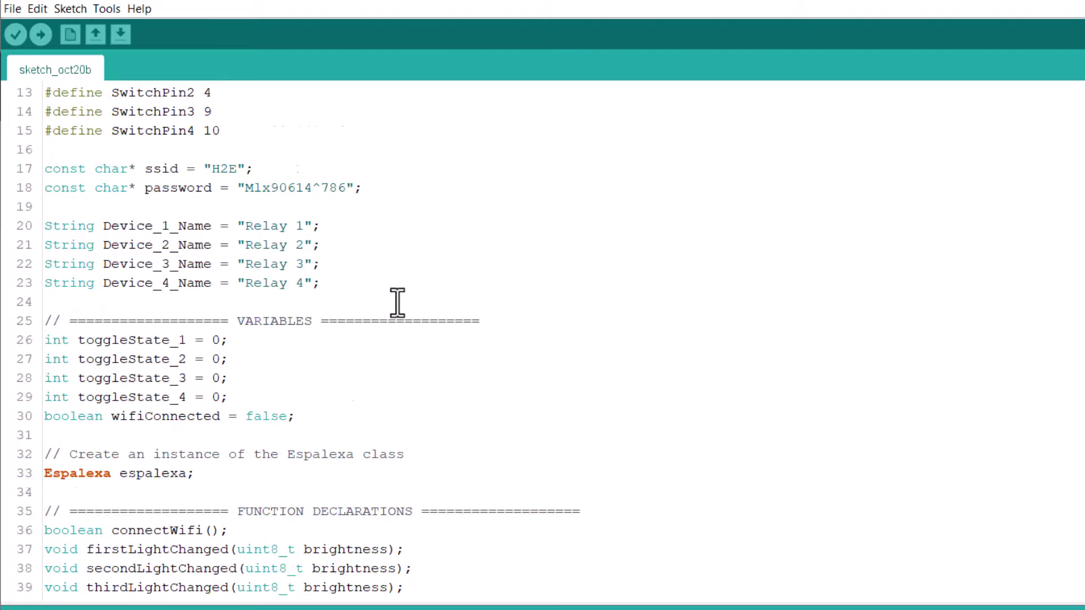
left_click_drag(48, 161, 321, 226)
left_click(280, 169)
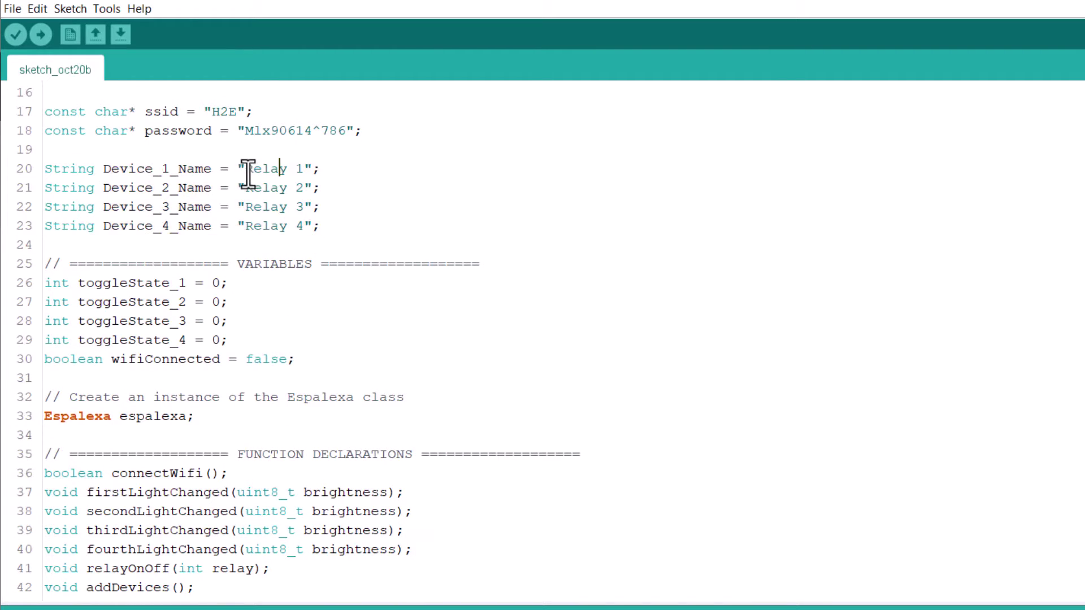
left_click_drag(249, 187, 305, 189)
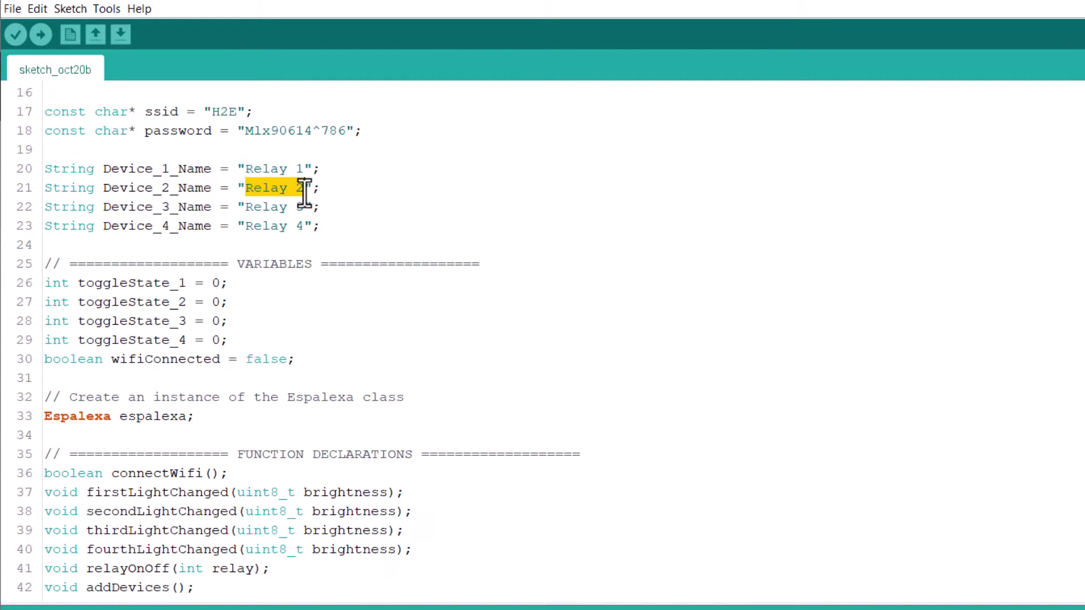
left_click_drag(246, 207, 295, 229)
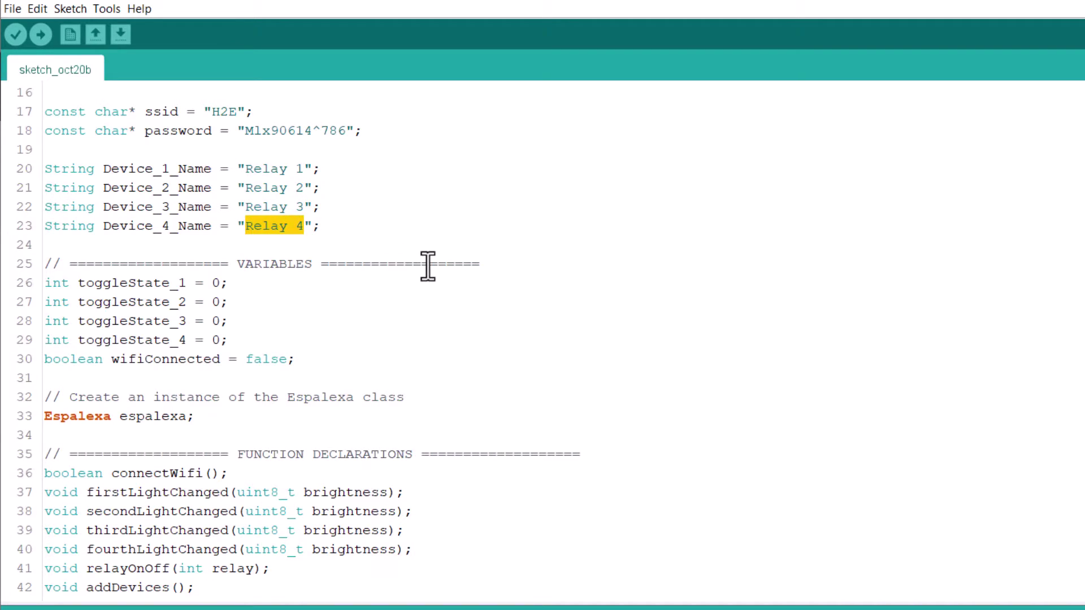
scroll(428, 265, "down", 2)
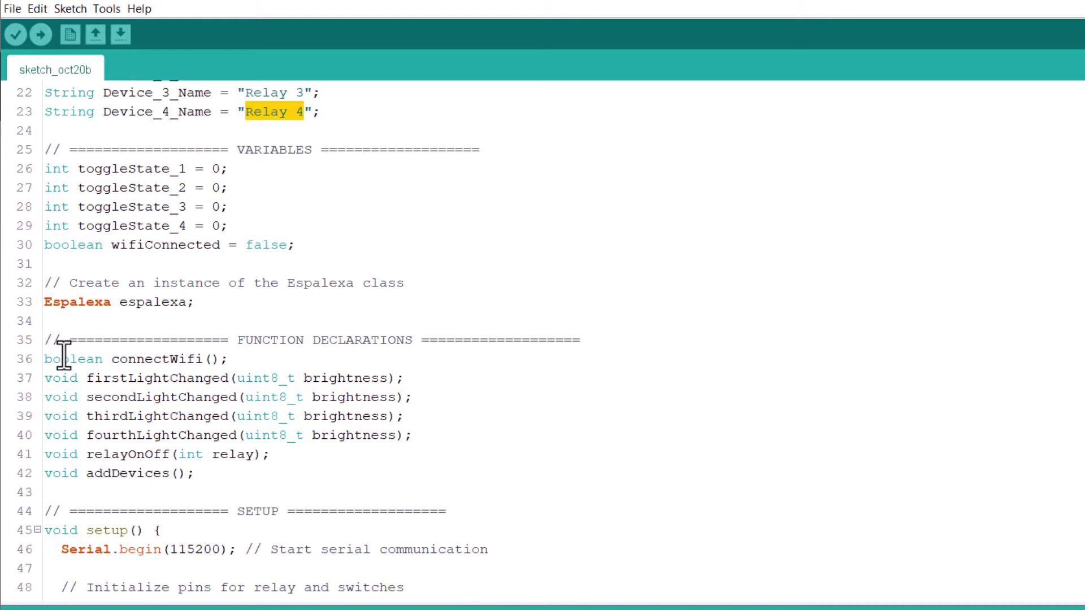
scroll(194, 410, "down", 9)
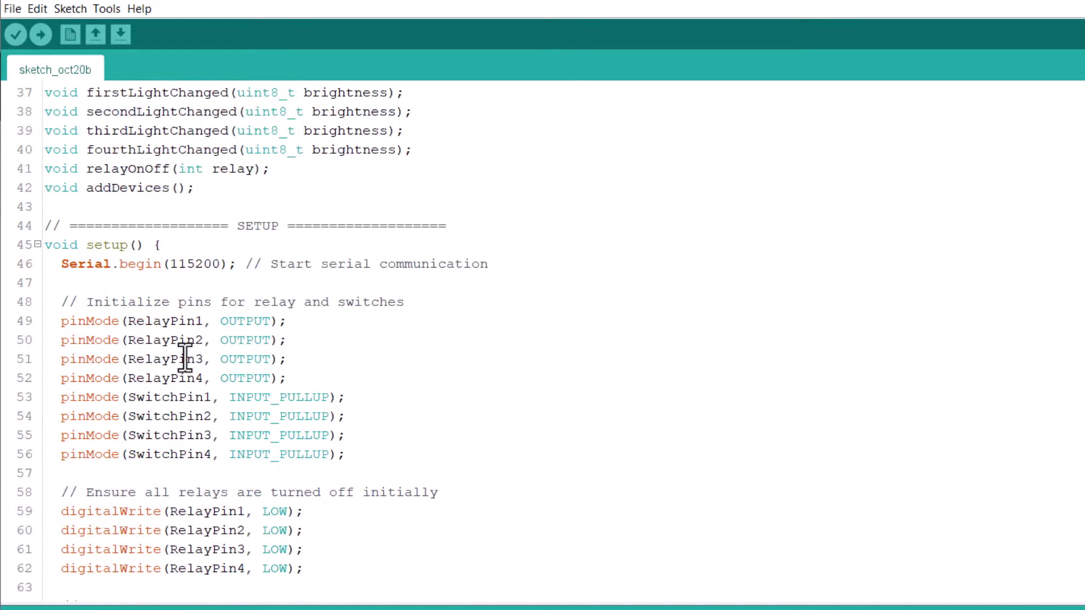
scroll(185, 357, "down", 12)
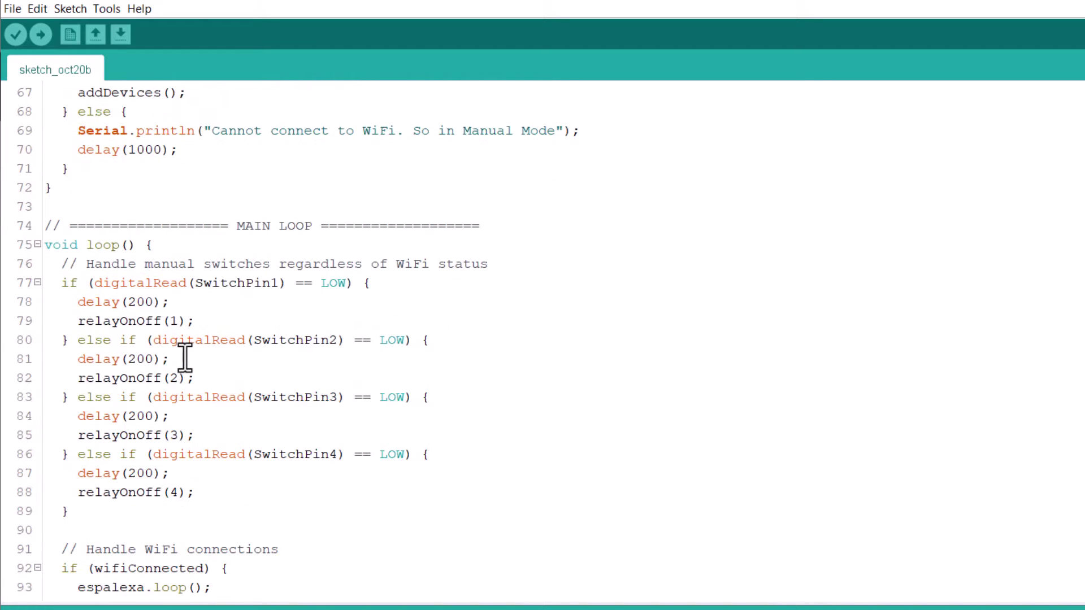
scroll(187, 357, "down", 20)
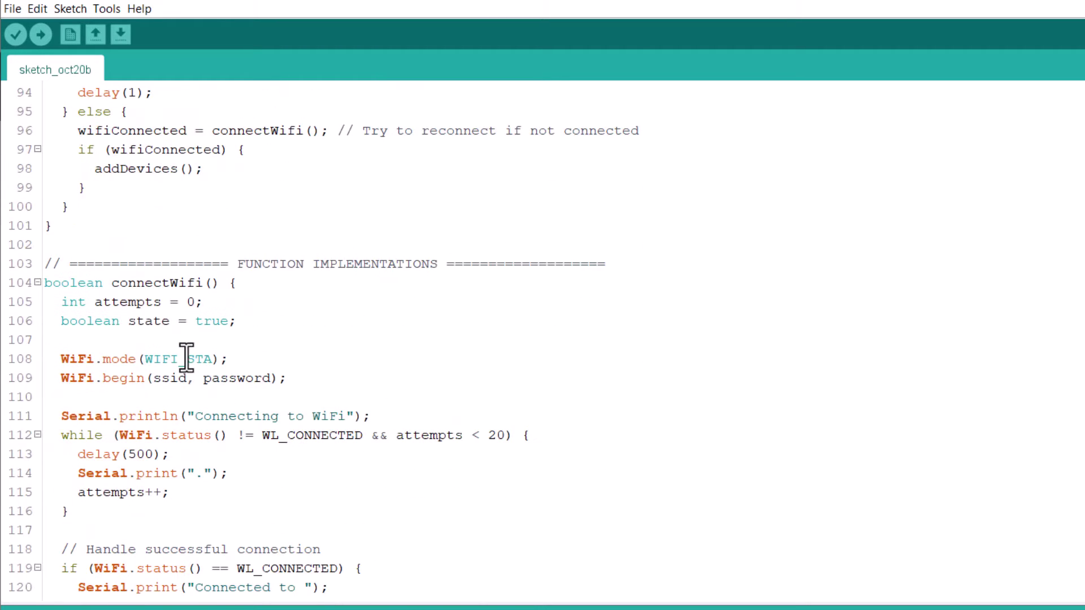
scroll(190, 351, "down", 2)
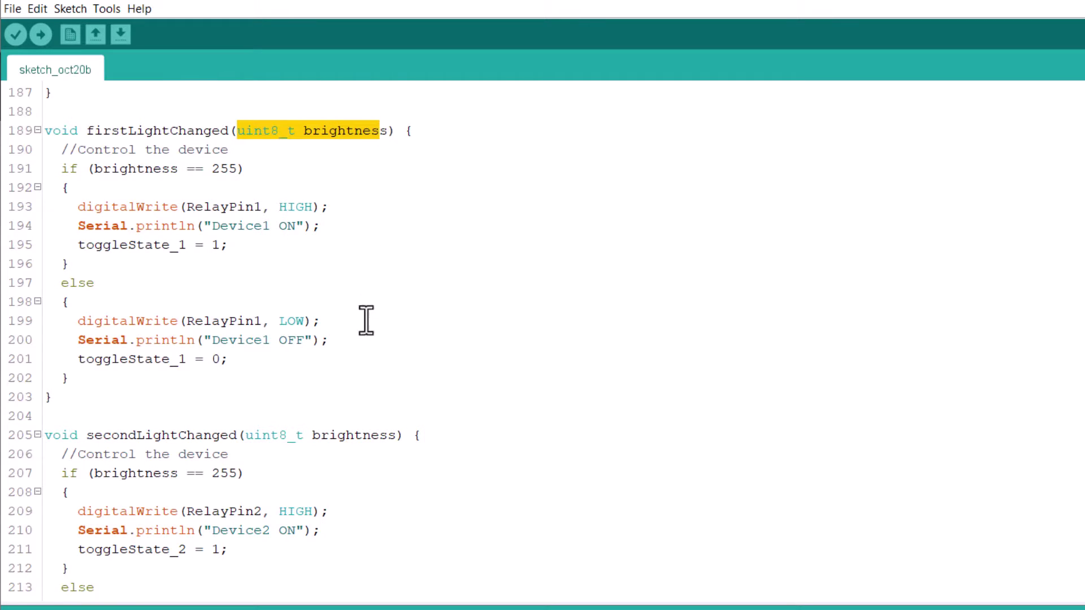
scroll(267, 330, "down", 2)
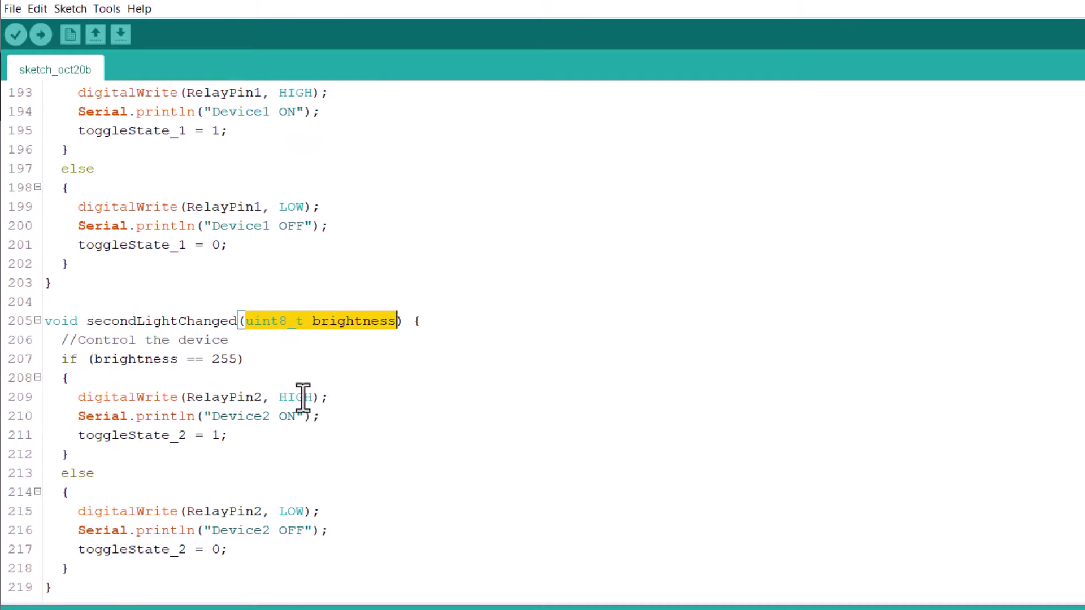
scroll(293, 399, "down", 11)
scroll(294, 396, "down", 3)
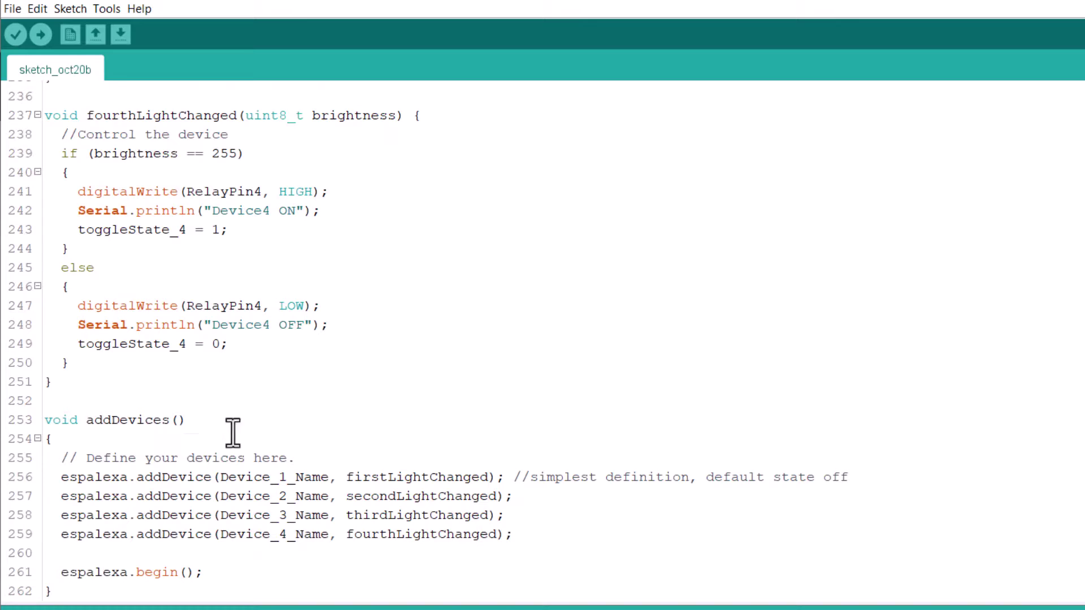
left_click_drag(73, 462, 523, 535)
scroll(506, 298, "up", 6)
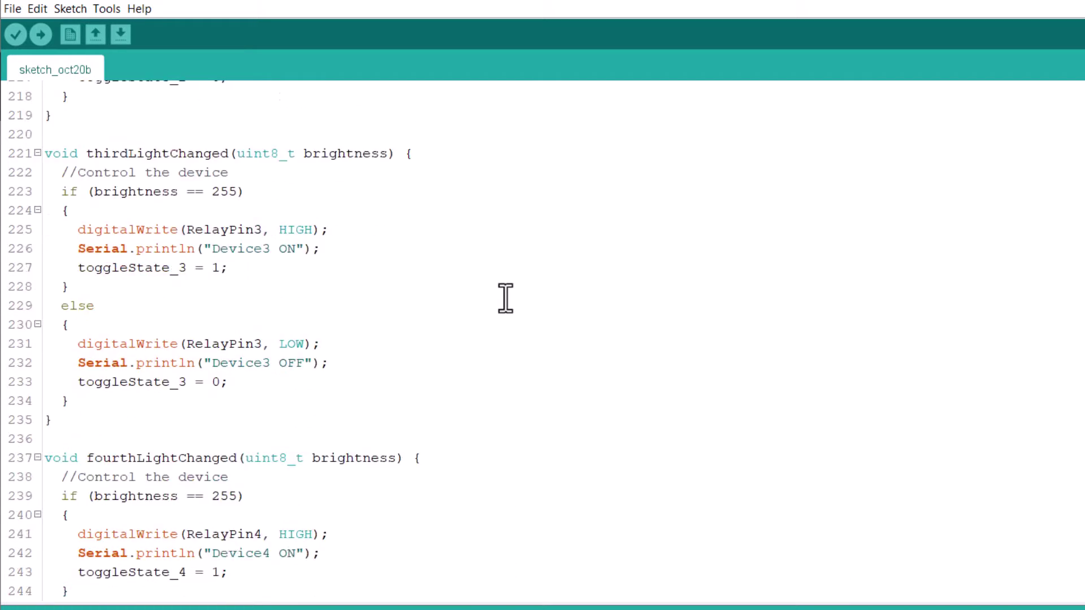
scroll(505, 298, "up", 7)
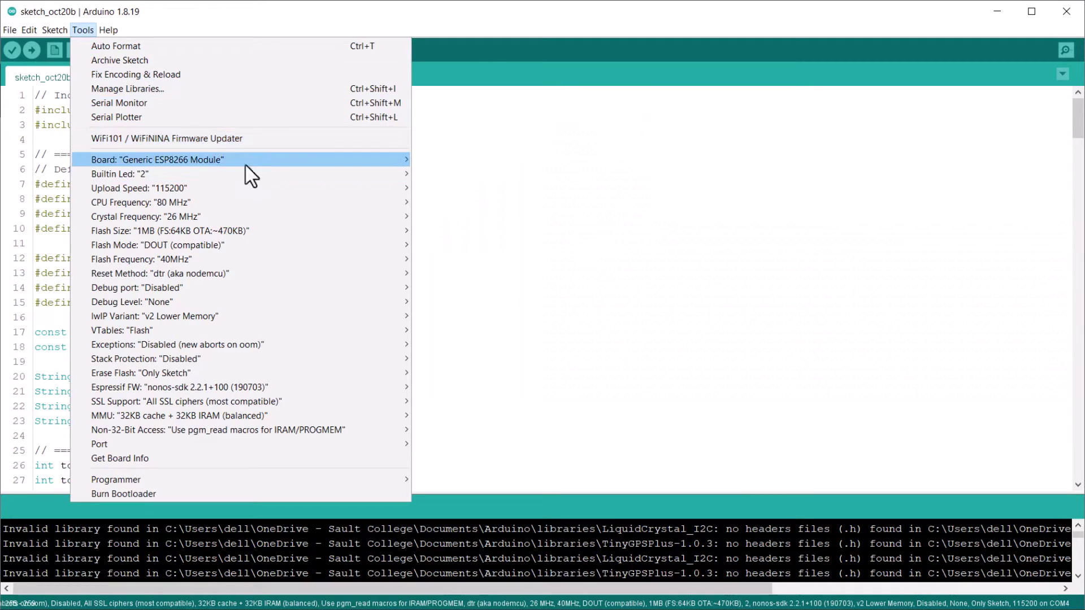
Set the port to COM11 and upload the sketch to the Generic ESP8266 Module.
mouse_move(339, 159)
mouse_move(553, 217)
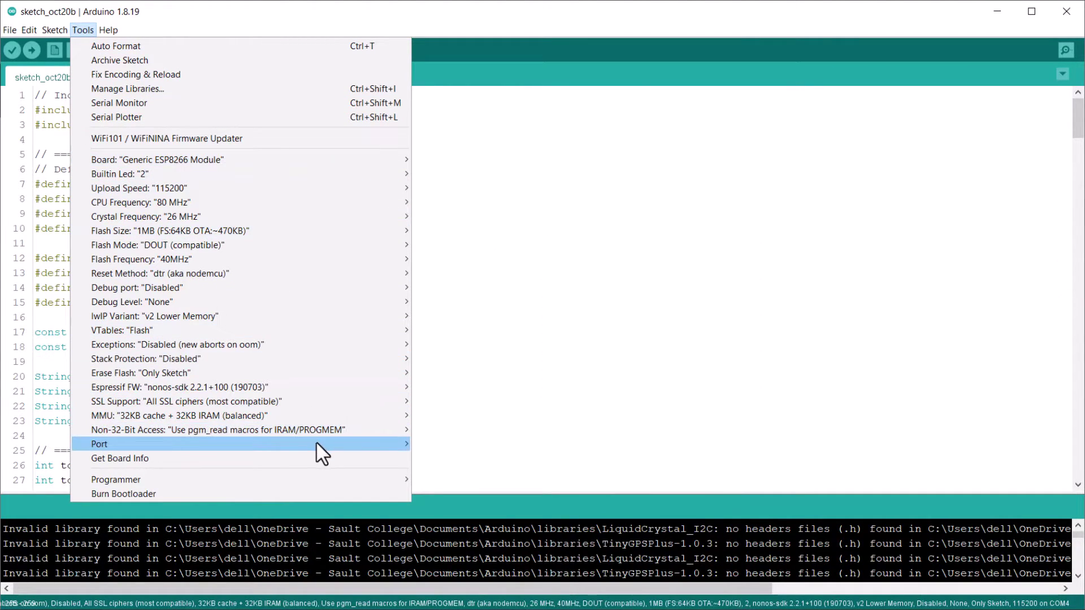
mouse_move(316, 444)
left_click(444, 473)
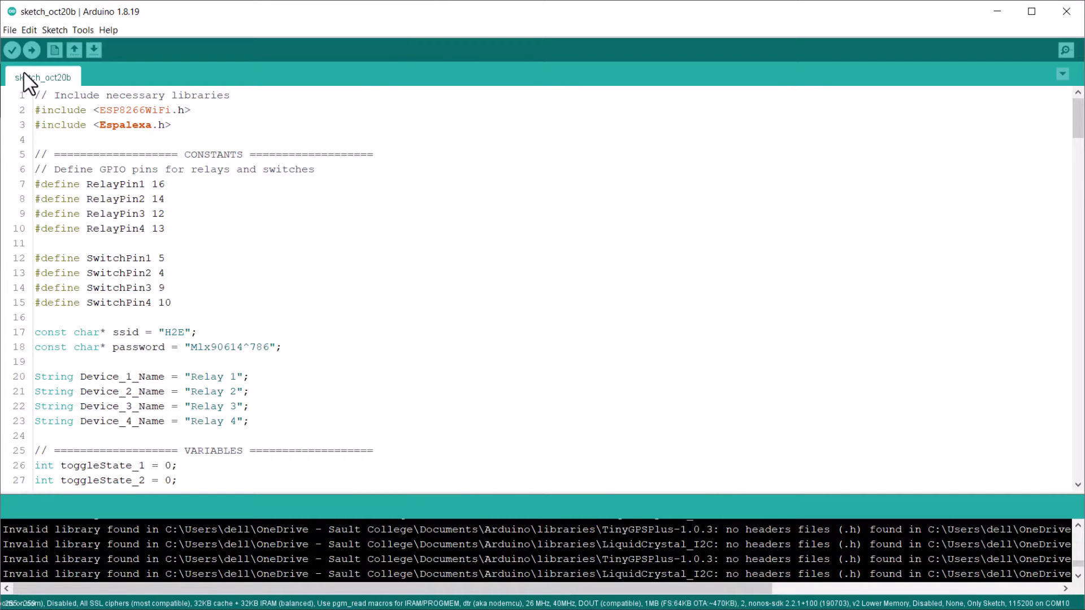
left_click(33, 50)
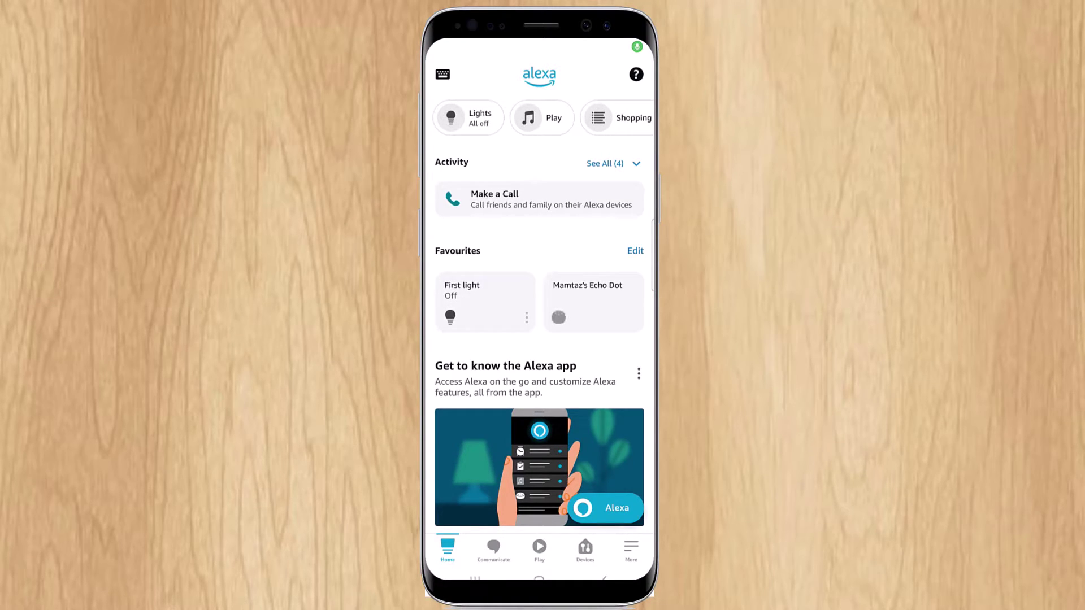
From Devices, add a new Light device and choose the Wi-Fi logo.
left_click(585, 548)
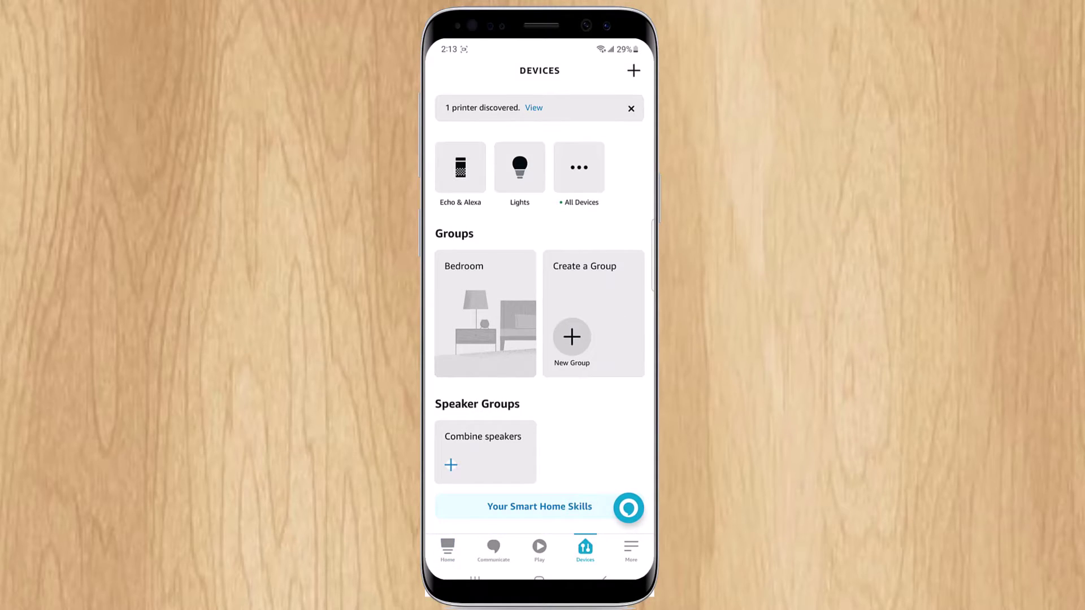
left_click(633, 70)
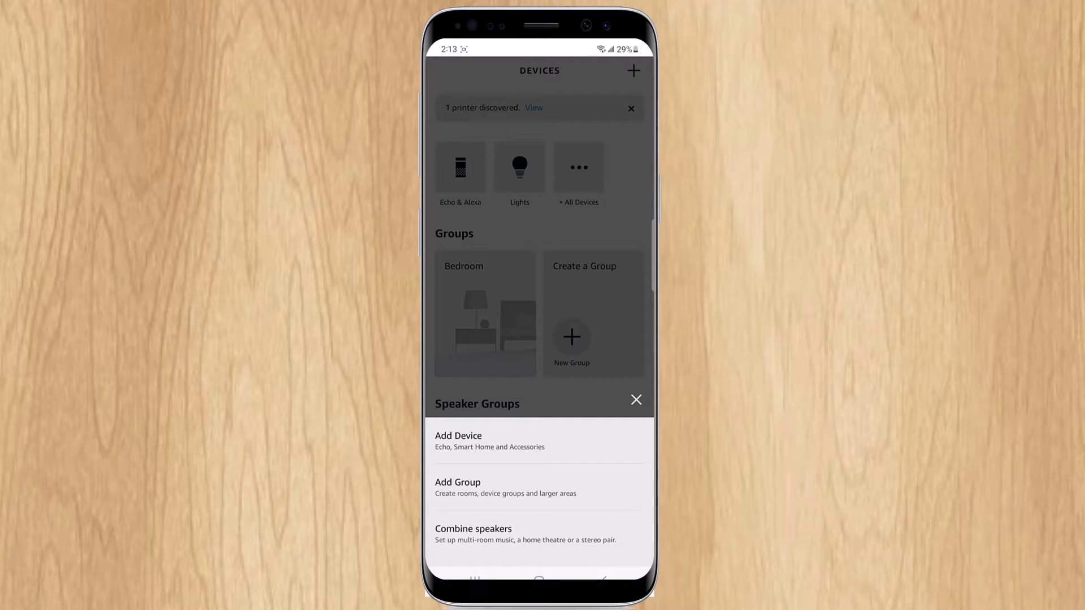
left_click(459, 438)
left_click(486, 334)
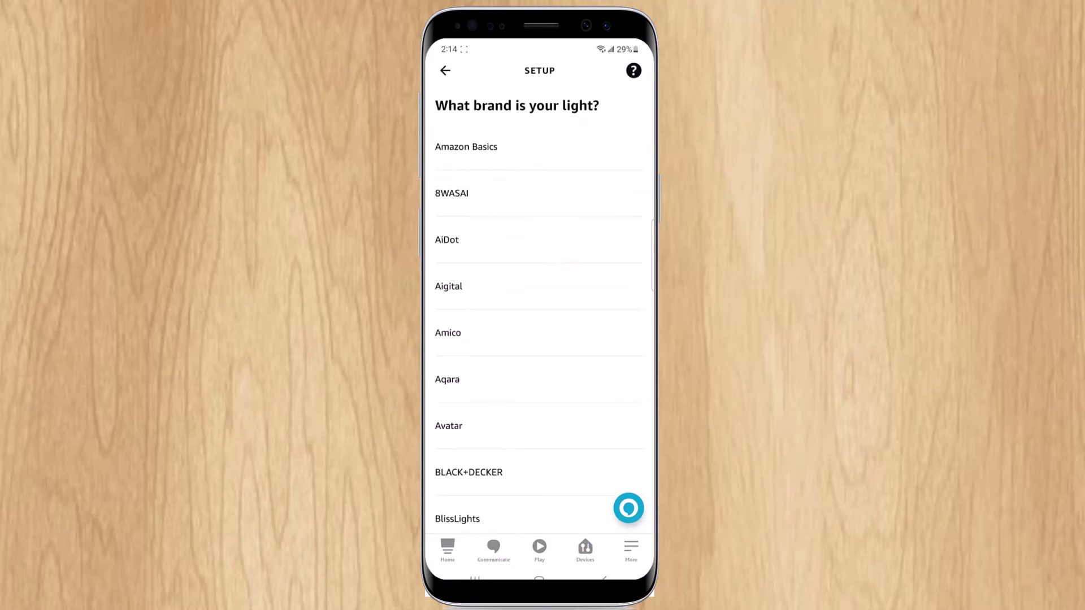
scroll(540, 328, "down", 20)
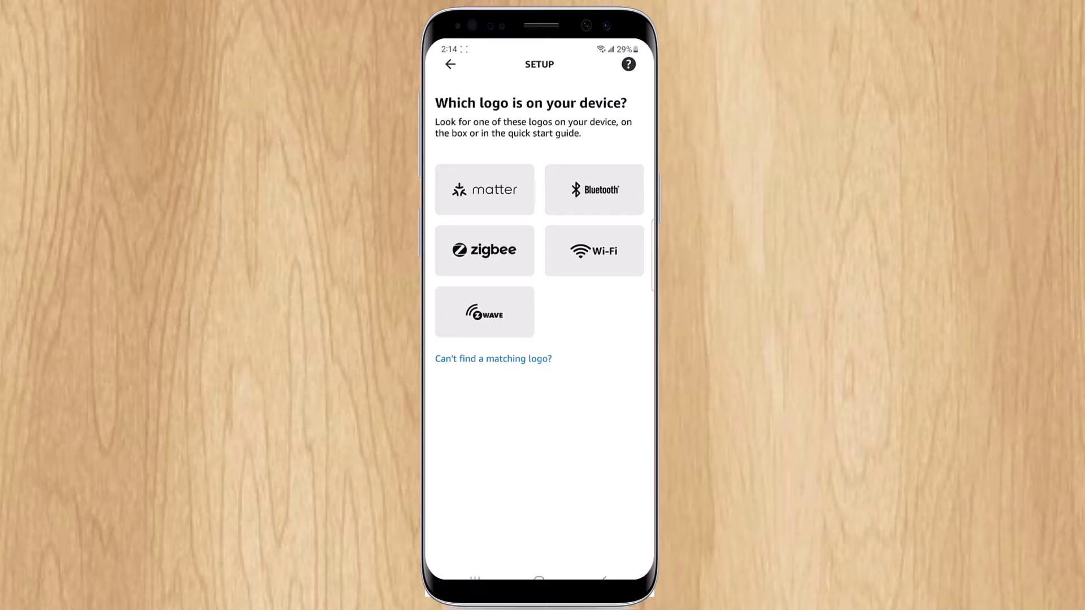
left_click(594, 250)
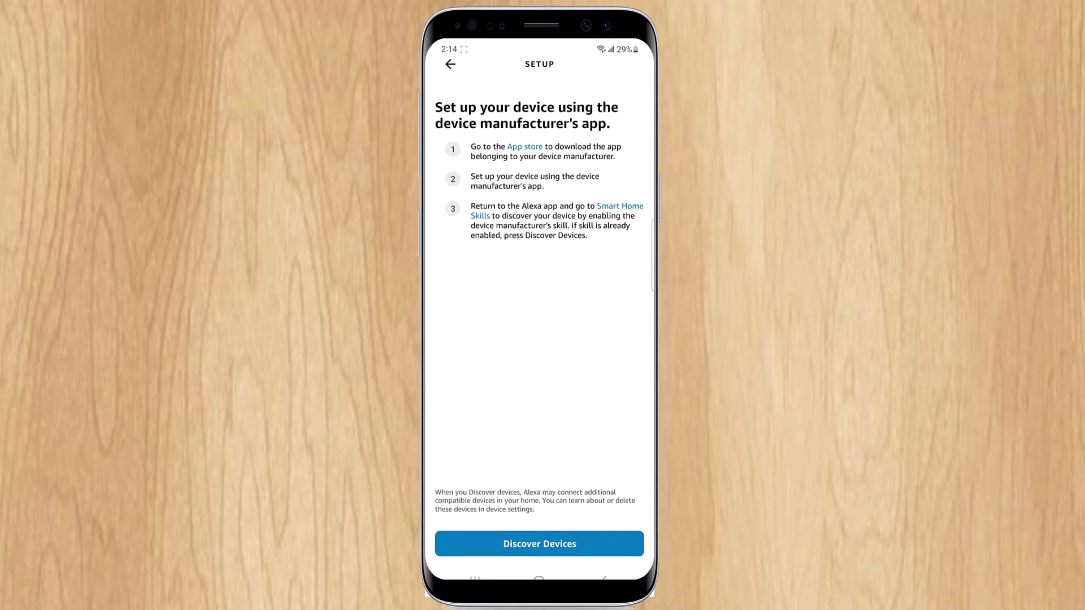
Discover devices, select Relay 4, then toggle Relay 1 on and back off.
left_click(539, 571)
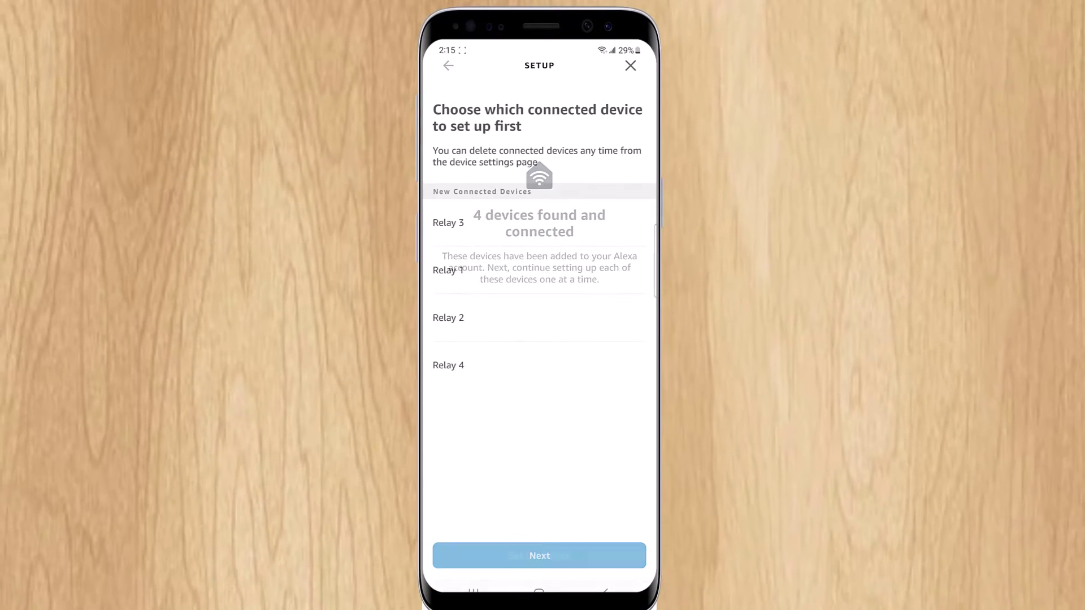
left_click(452, 357)
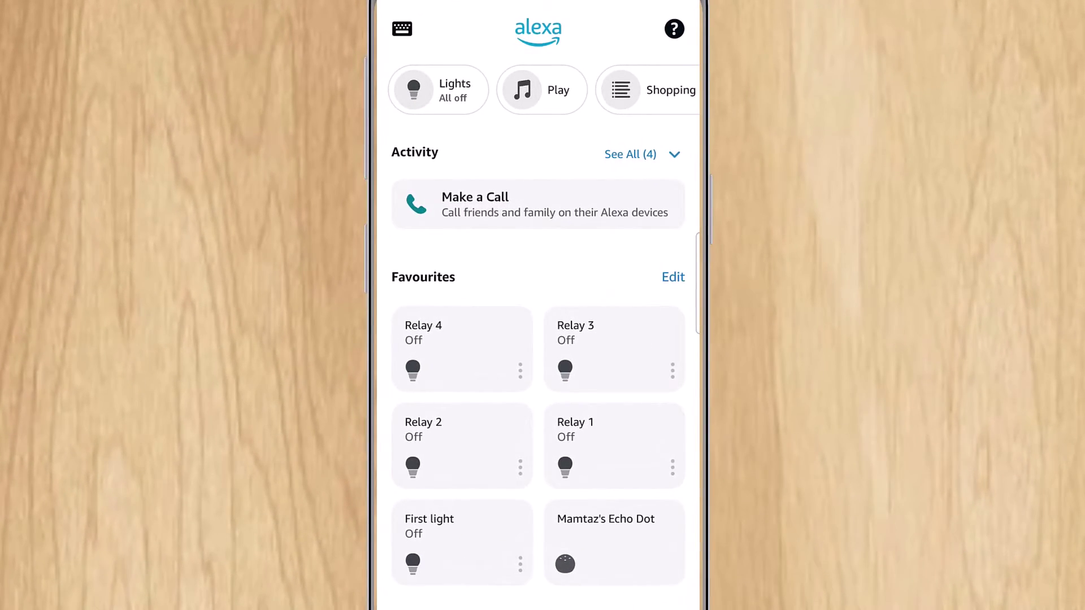
left_click(565, 466)
left_click(565, 467)
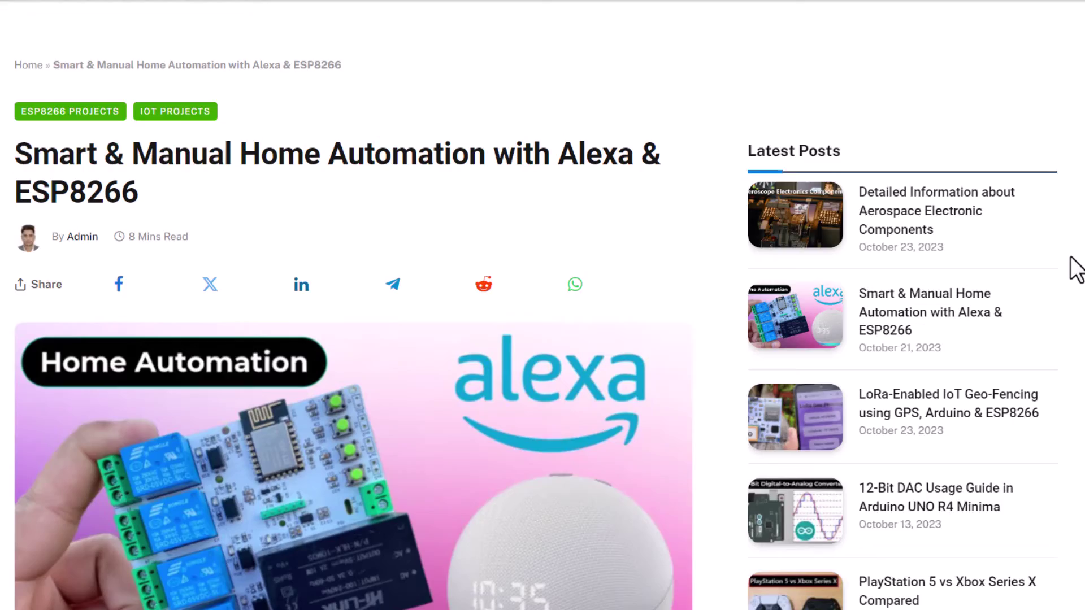
Scroll the article past the source code and Alexa setup screenshots to Testing.
scroll(1074, 267, "down", 2)
scroll(1073, 267, "down", 10)
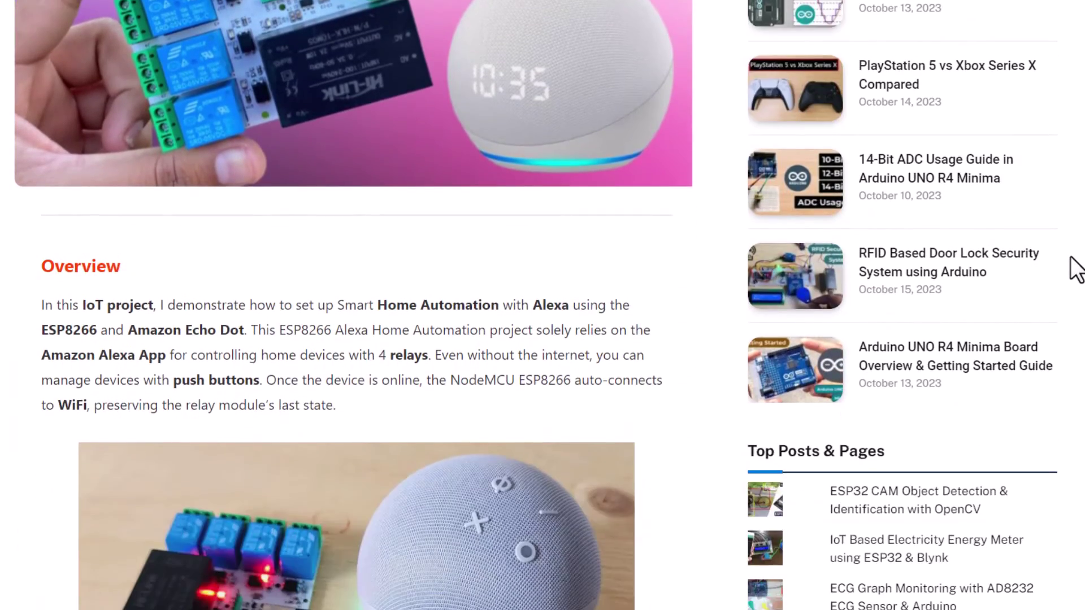
scroll(1076, 268, "down", 15)
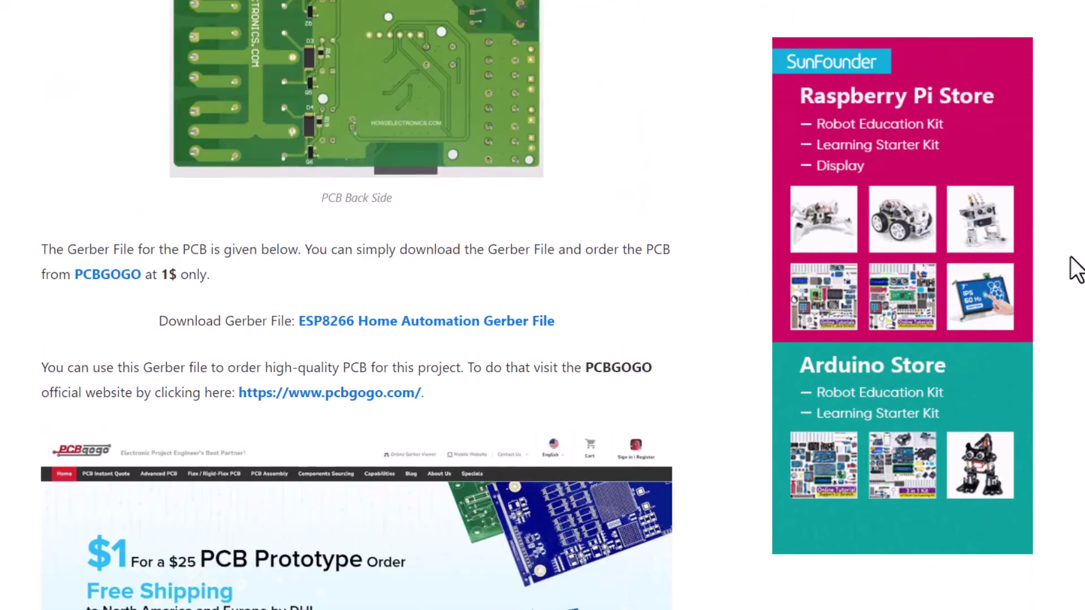
scroll(1077, 269, "down", 16)
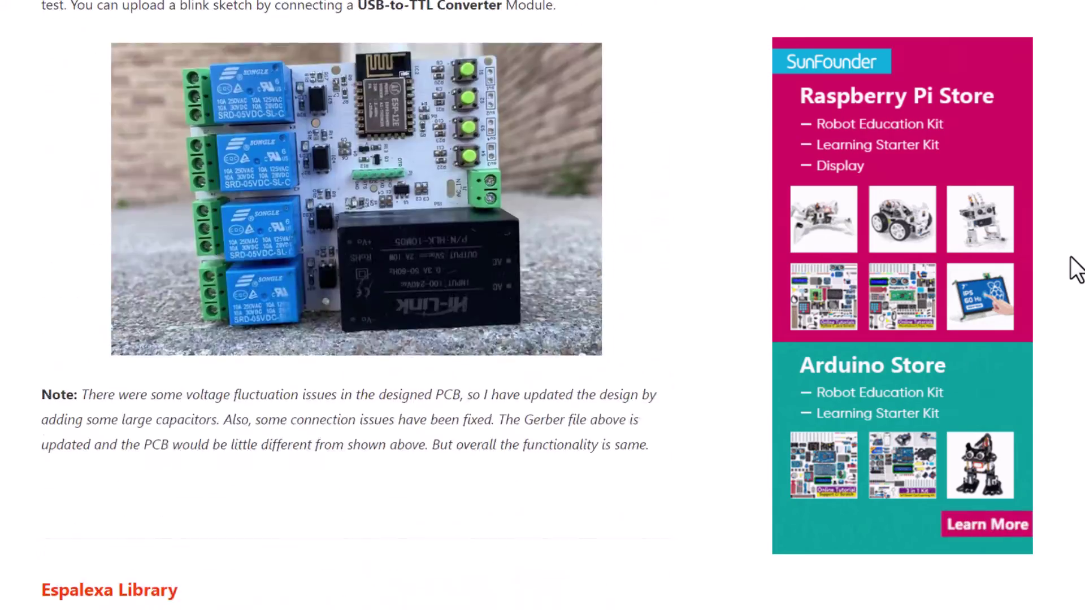
scroll(1076, 268, "down", 5)
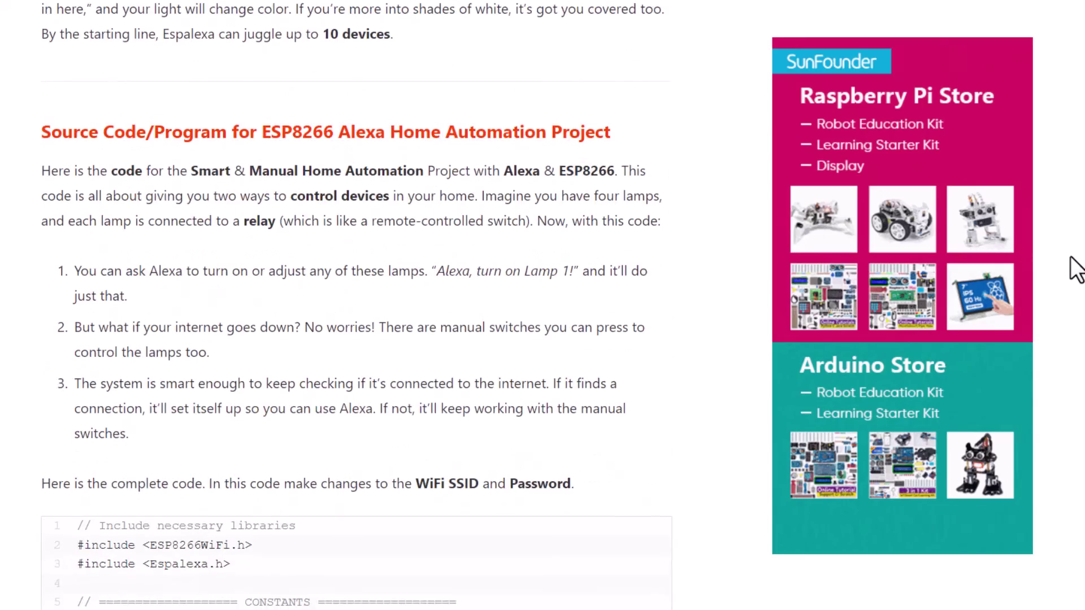
scroll(1077, 269, "down", 12)
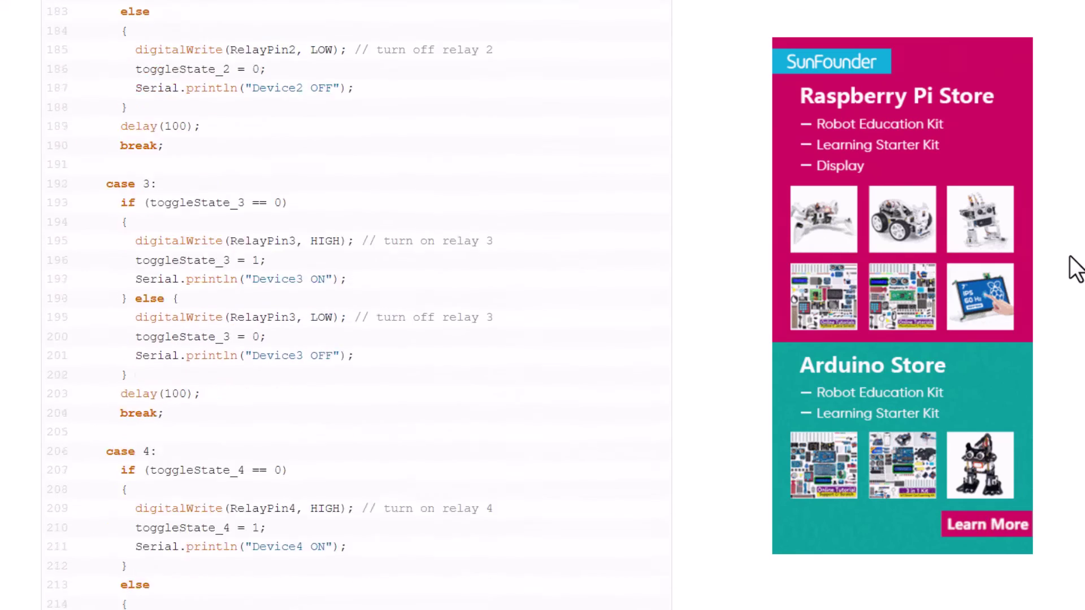
scroll(1077, 268, "down", 20)
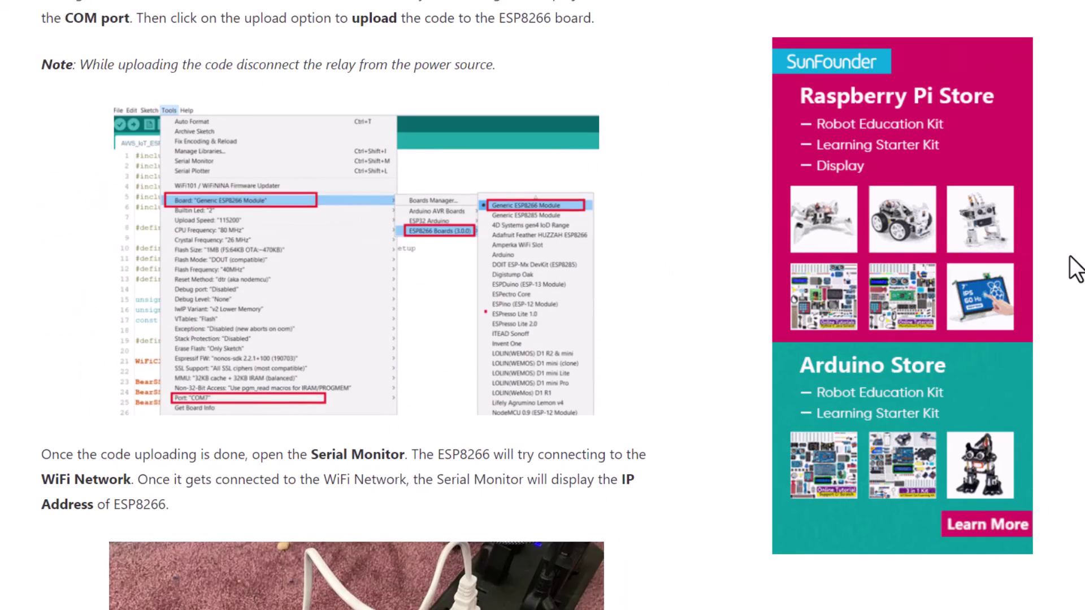
scroll(1077, 268, "down", 17)
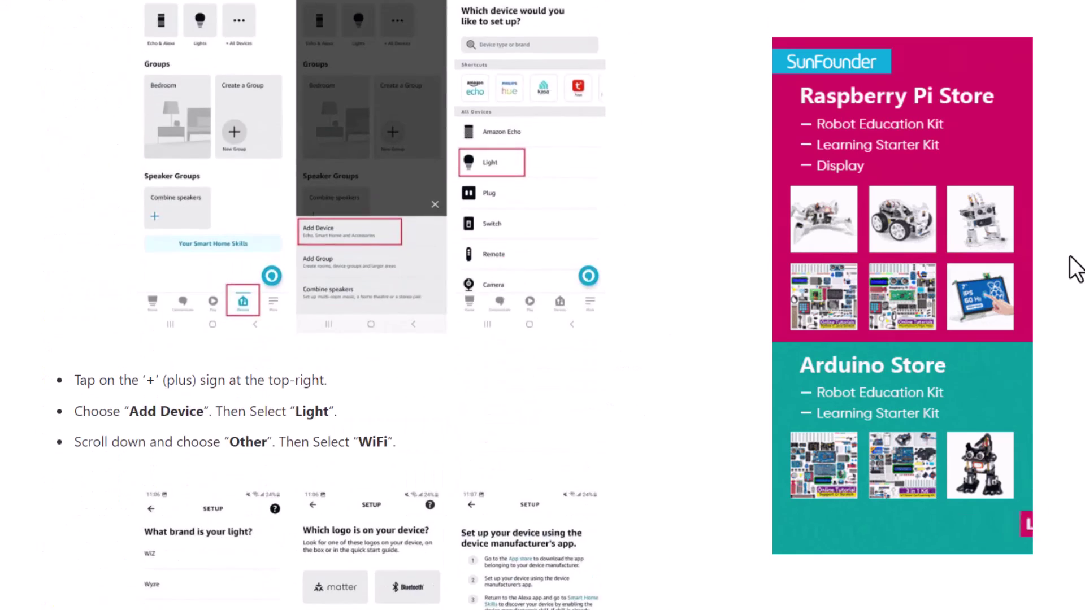
scroll(1077, 269, "down", 9)
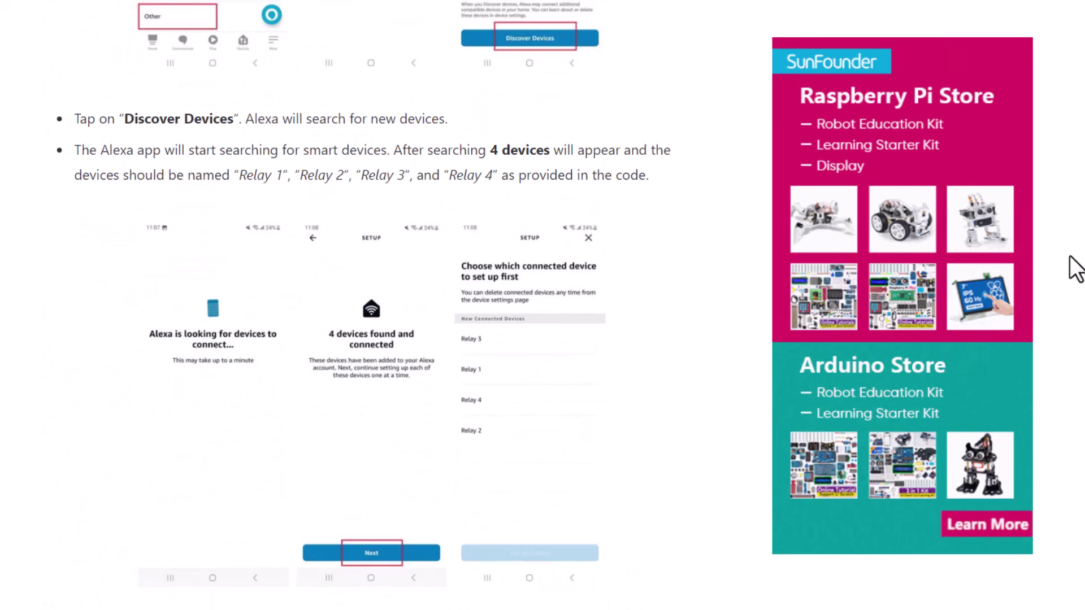
scroll(1077, 268, "down", 4)
scroll(1077, 269, "down", 10)
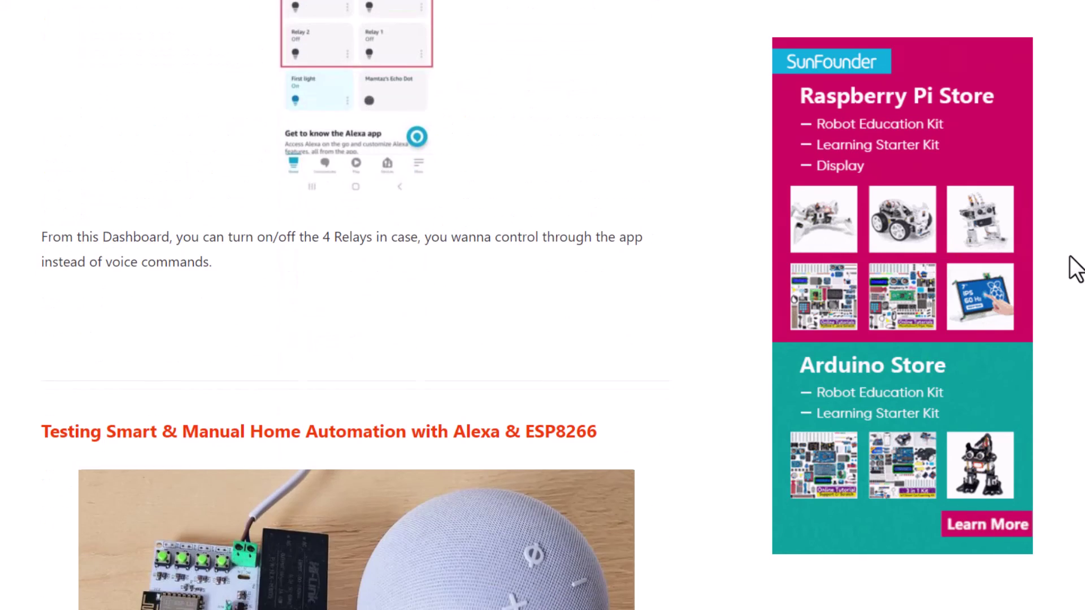